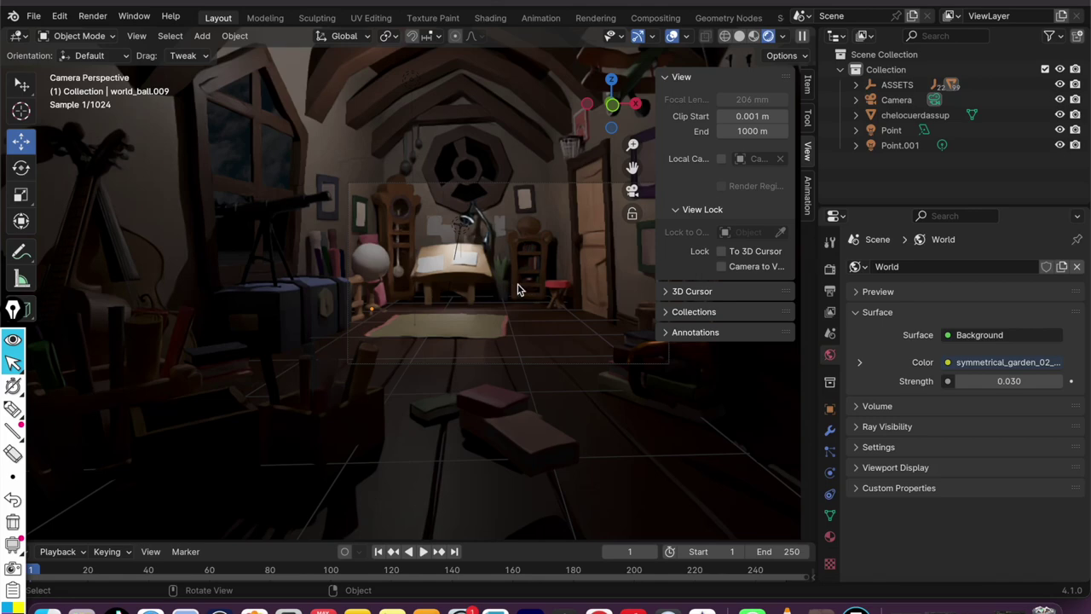
Zoom and orbit the viewport in on the white ball beside the desk.
scroll(519, 289, up, 5)
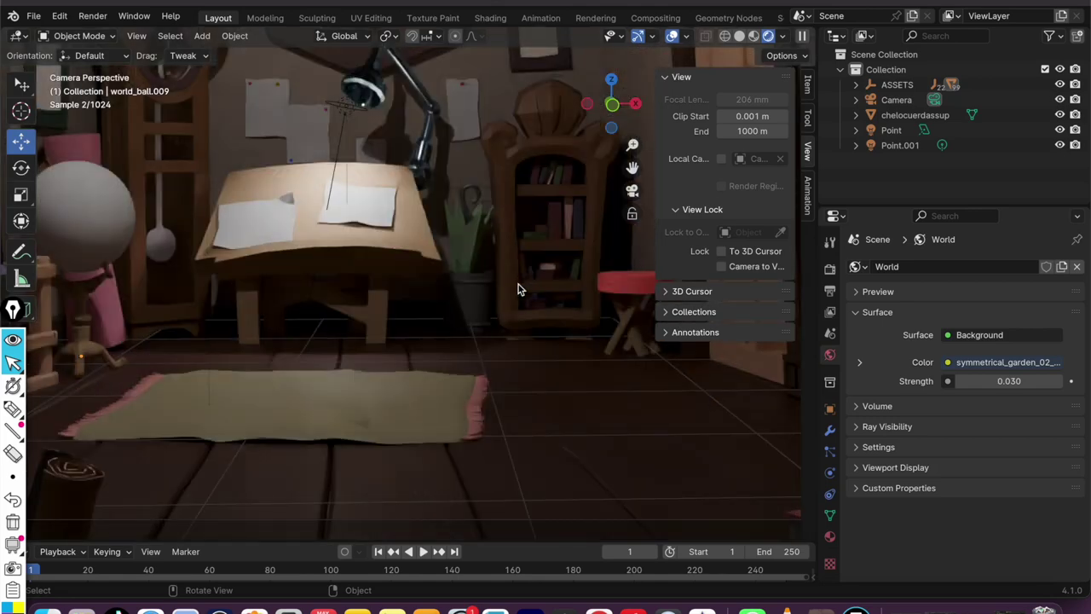
middle_drag(446, 321, 331, 298)
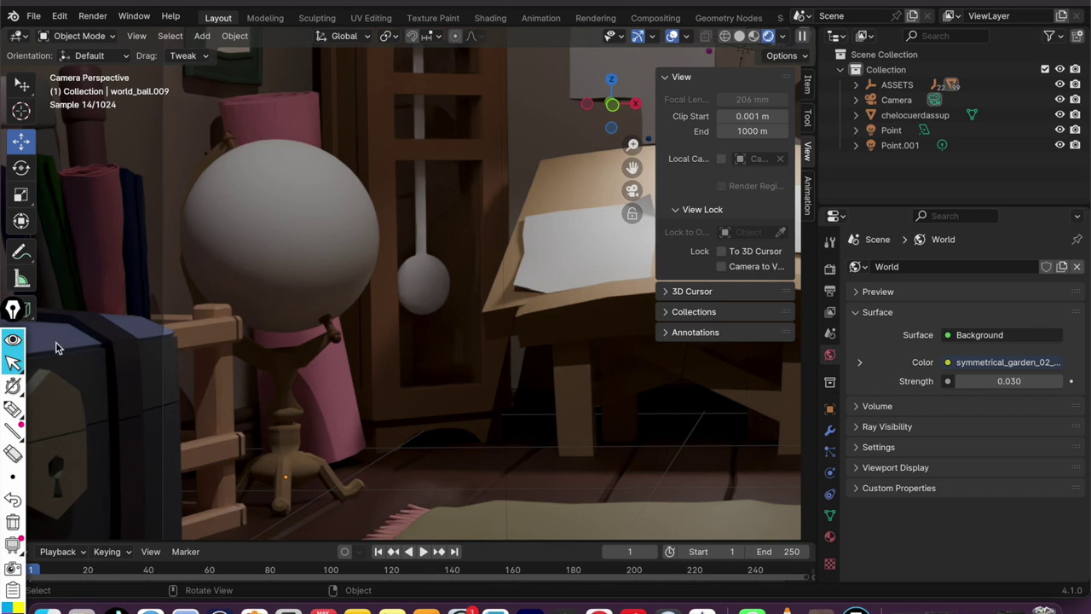
Select the white ball and delete its existing Subdivision modifier.
click(331, 228)
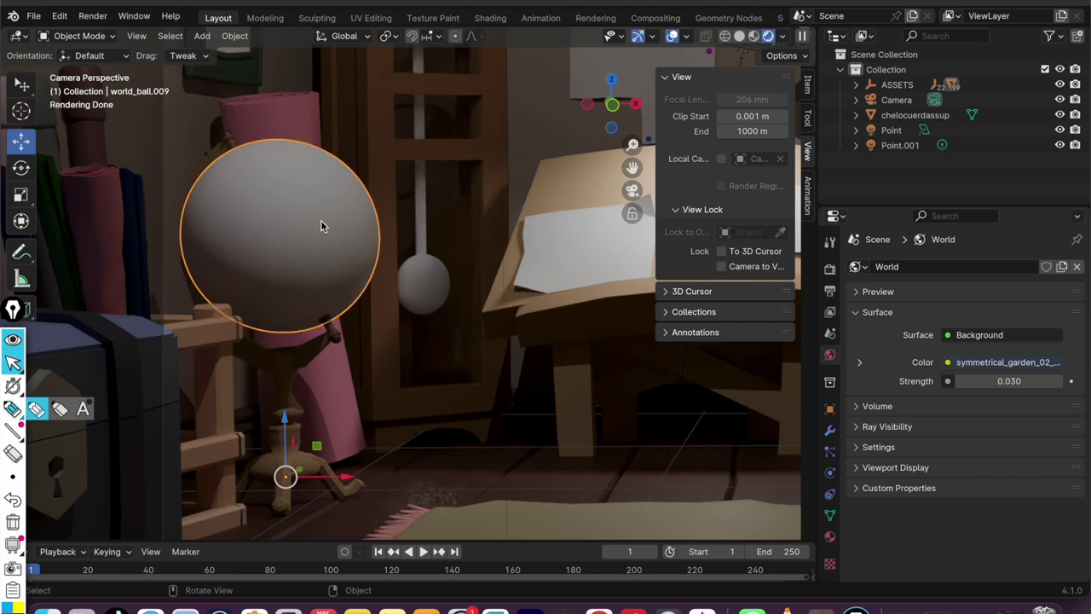
click(830, 432)
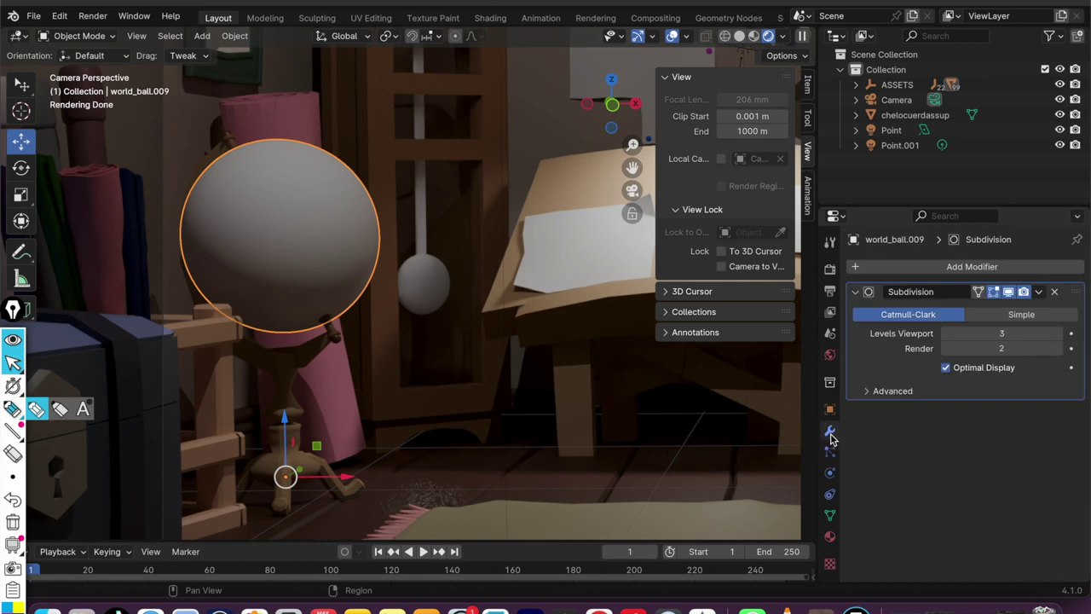
click(1054, 291)
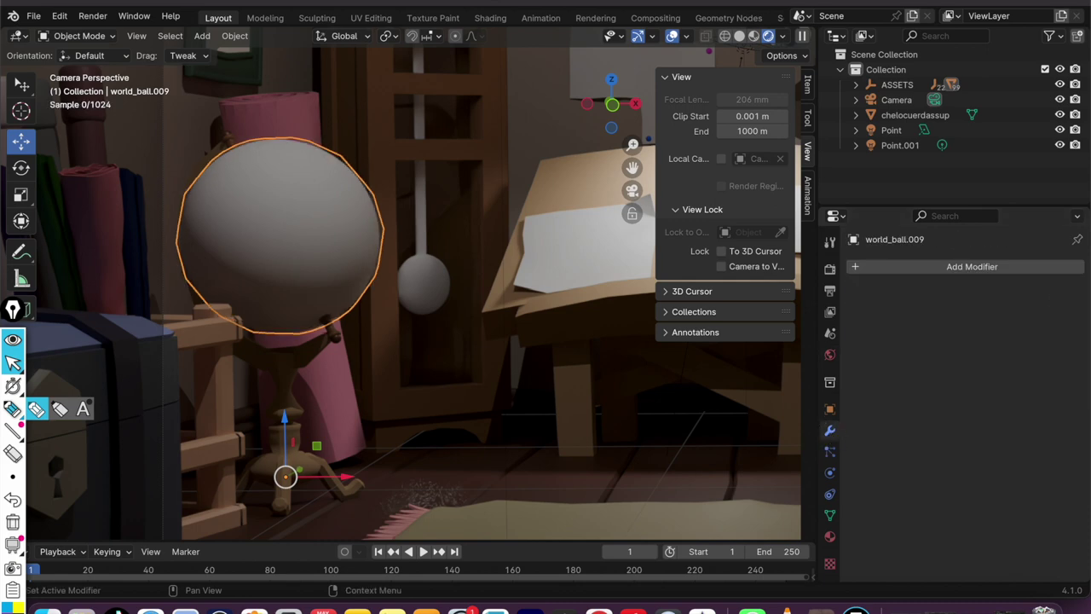
Add a new Subdivision Surface modifier at viewport level 2, then bring up the ball's surface shader choices.
click(981, 266)
mouse_move(912, 264)
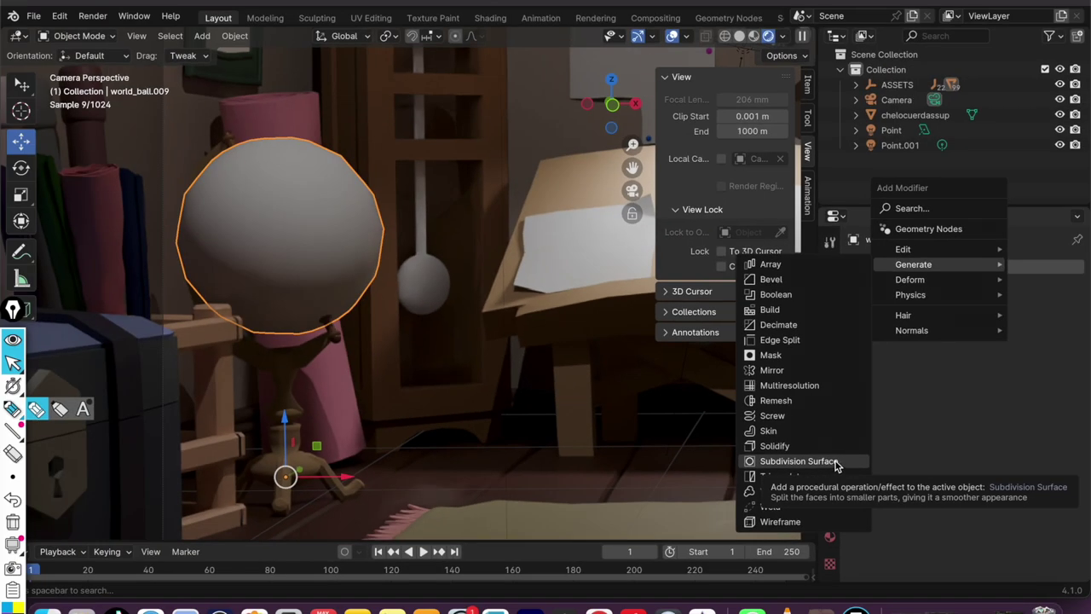
click(833, 461)
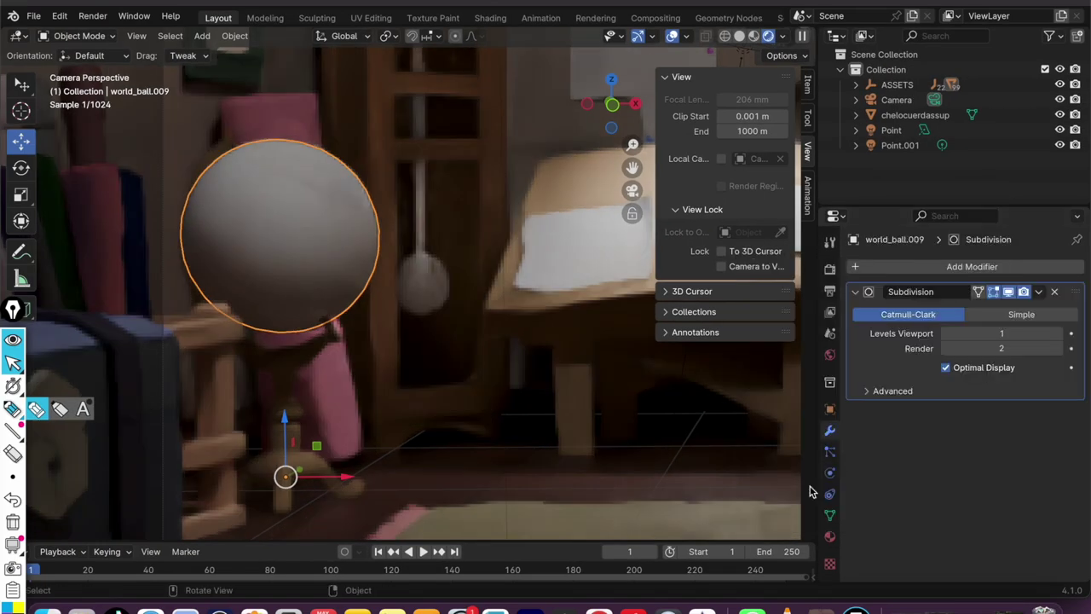
double_click(1044, 334)
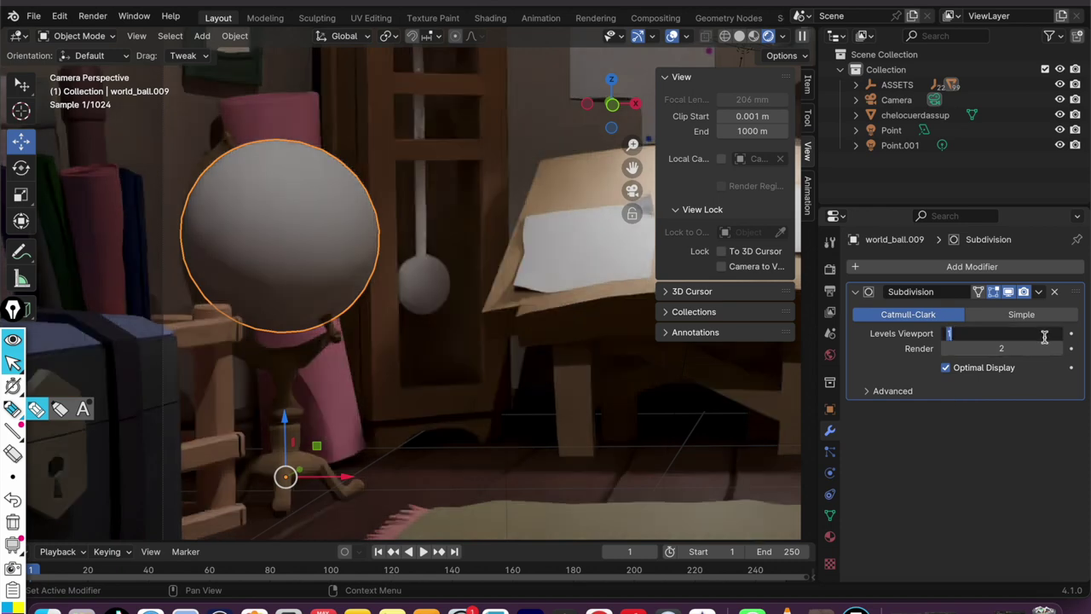
text(2)
key(Return)
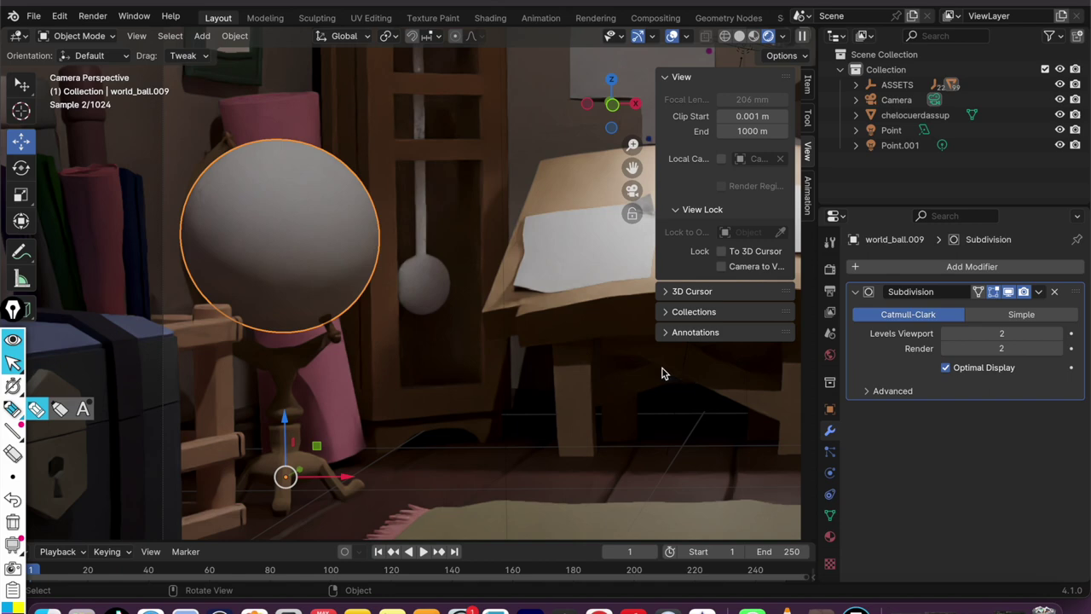
click(832, 540)
click(987, 399)
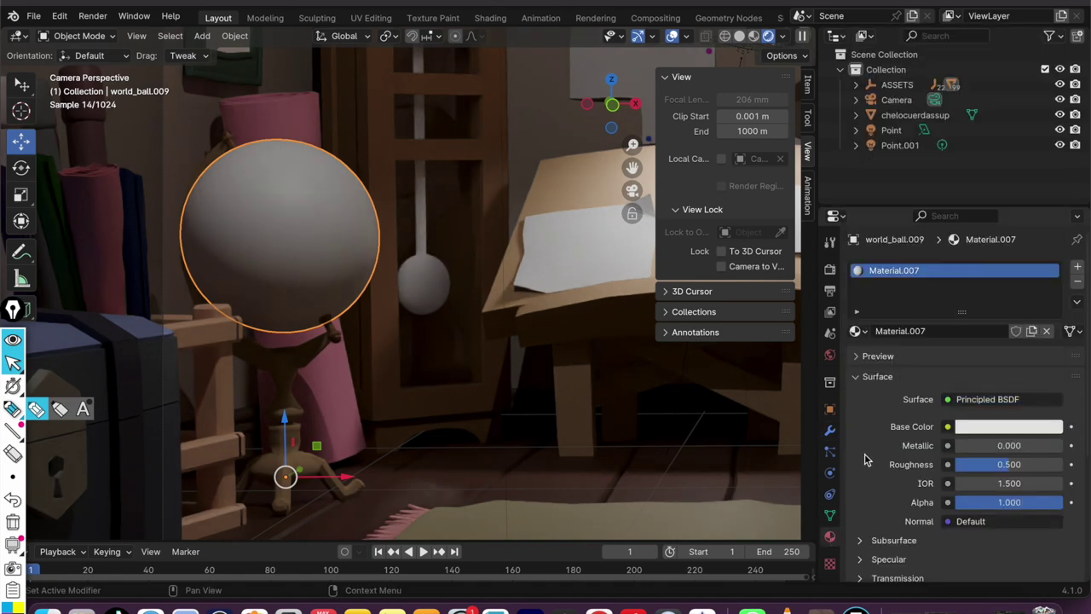
Create a new material, Material.008, for the ball and switch to the Blue Marble map in Chrome.
key(ctrl+z)
click(985, 334)
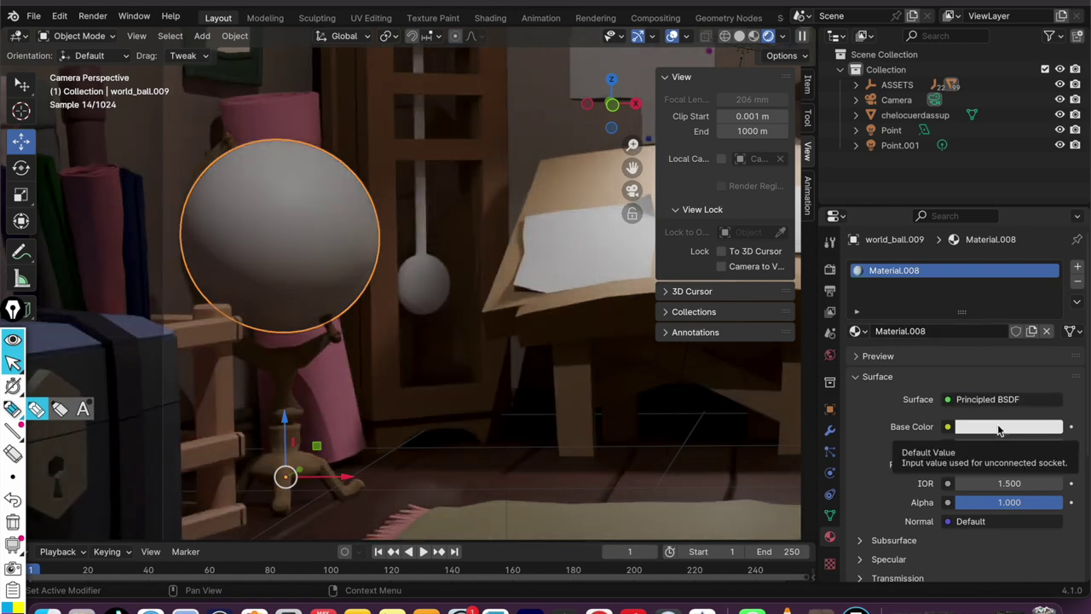
click(601, 607)
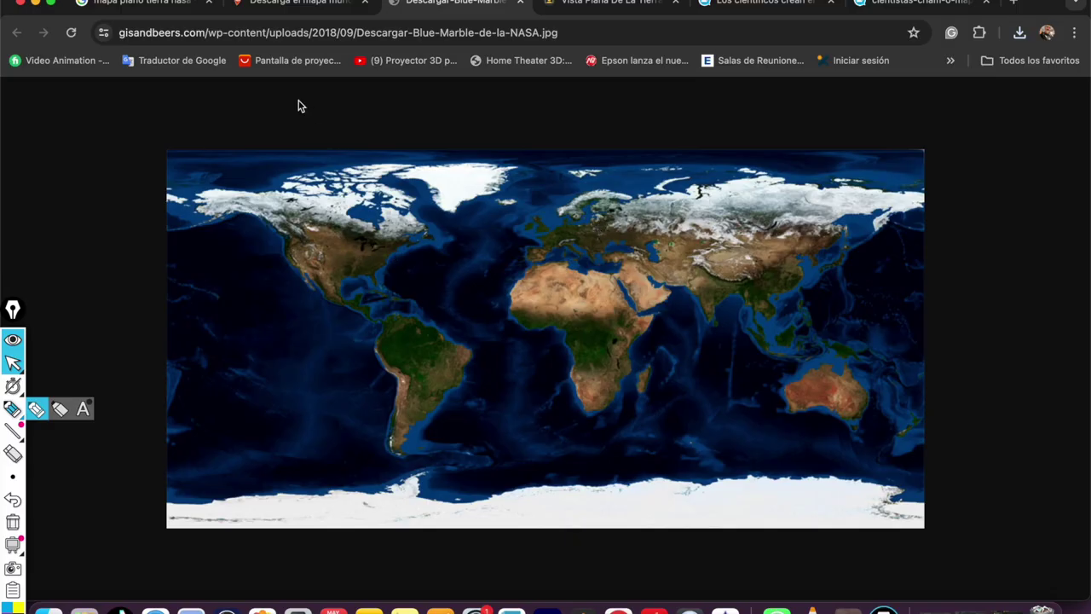
Read through the GIS&Beers Blue Marble article, then return to the full map image tab.
click(292, 5)
scroll(358, 272, up, 5)
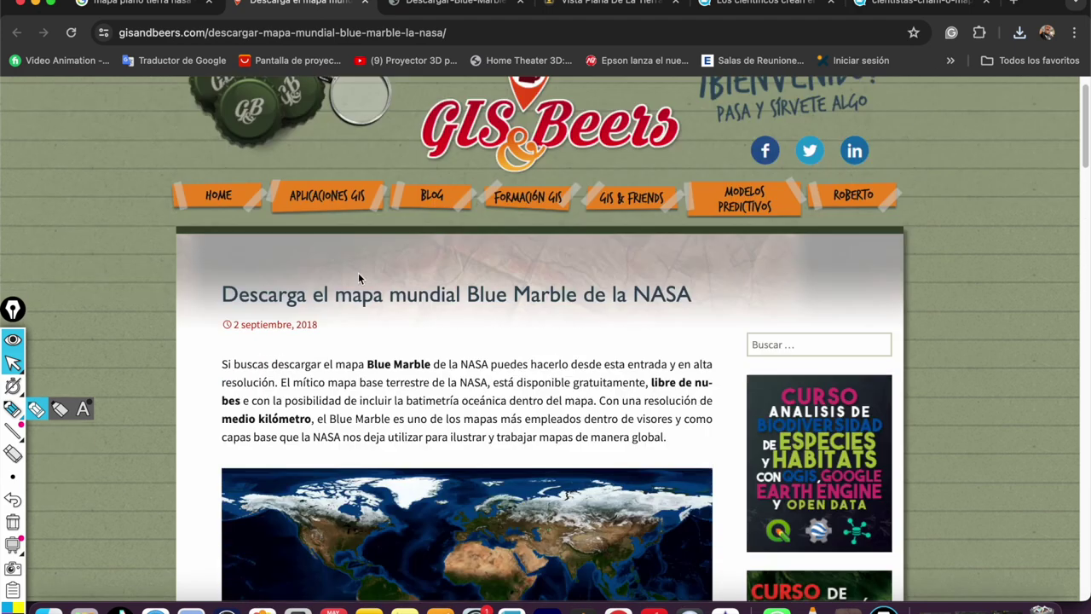
scroll(374, 345, down, 1)
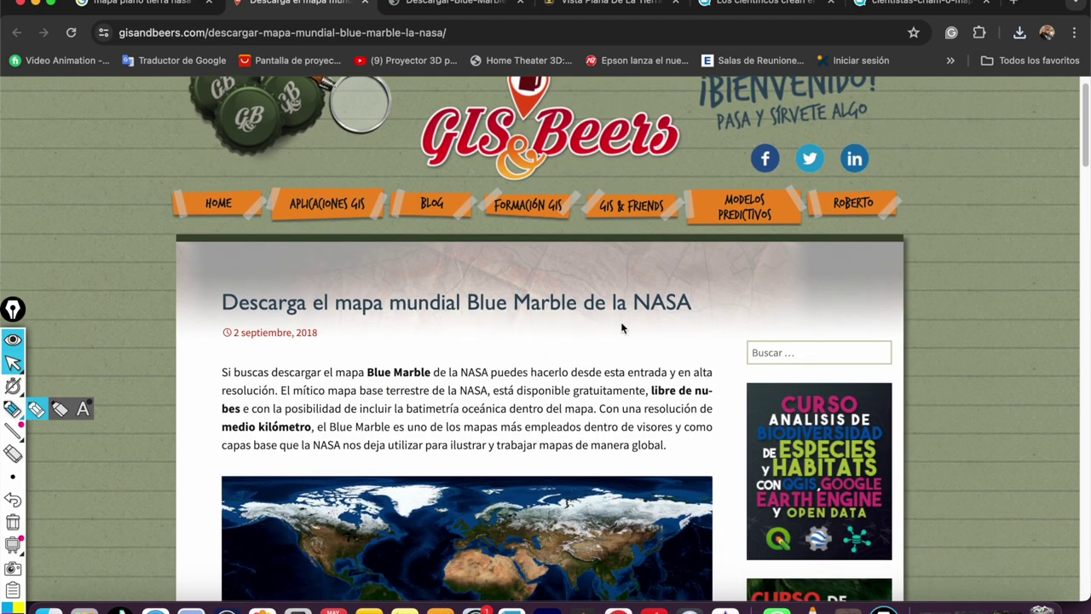
scroll(622, 321, down, 3)
scroll(474, 310, down, 10)
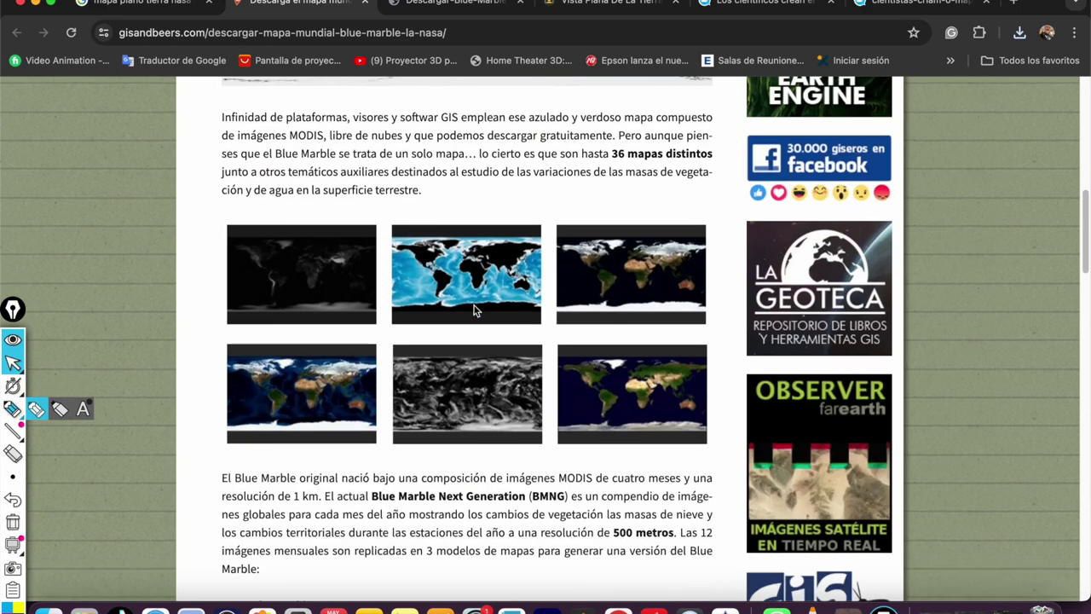
click(475, 10)
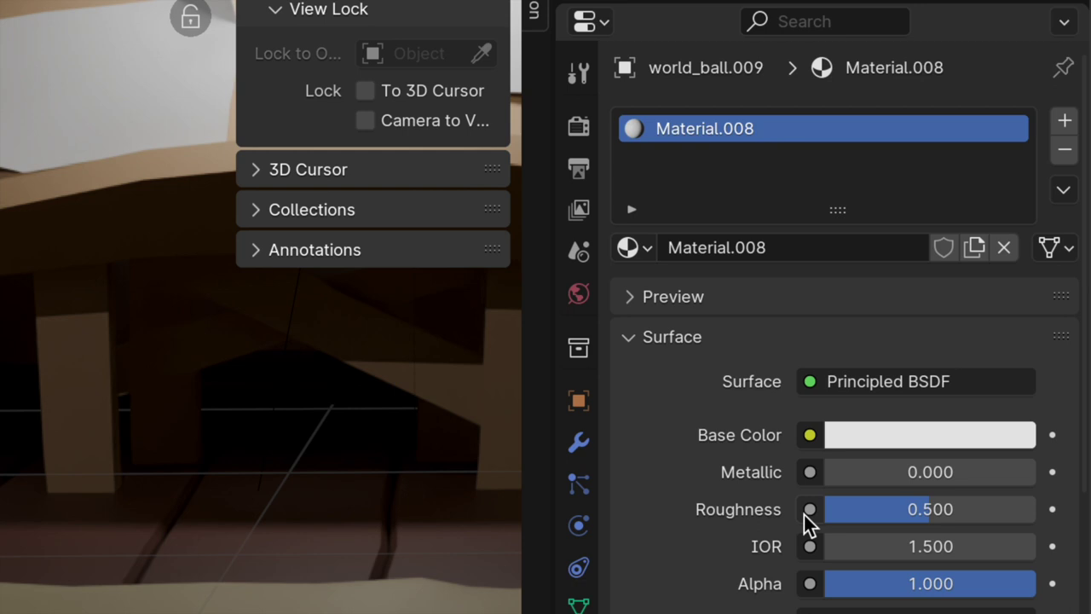
Set Material.008's base colour to an Image Texture using the Blue Marble NASA JPG.
click(810, 436)
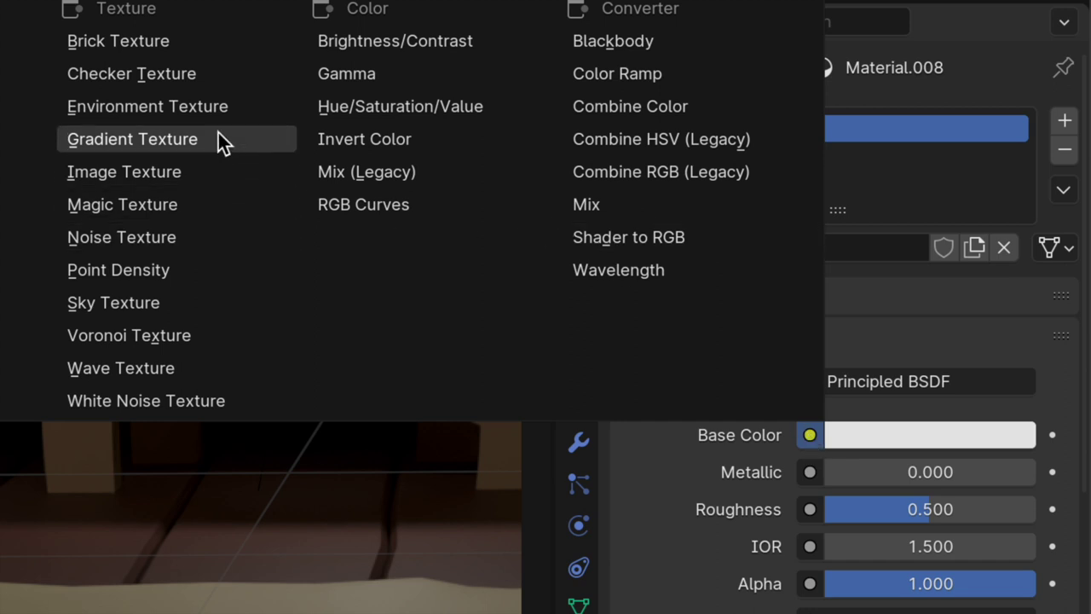
click(175, 171)
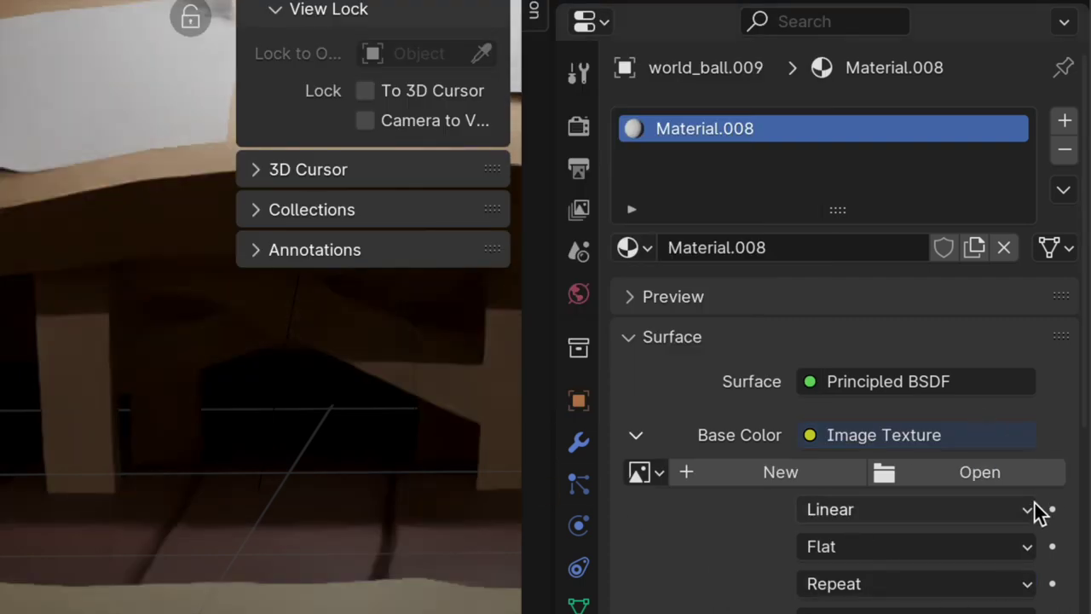
scroll(1006, 477, down, 3)
scroll(793, 350, down, 2)
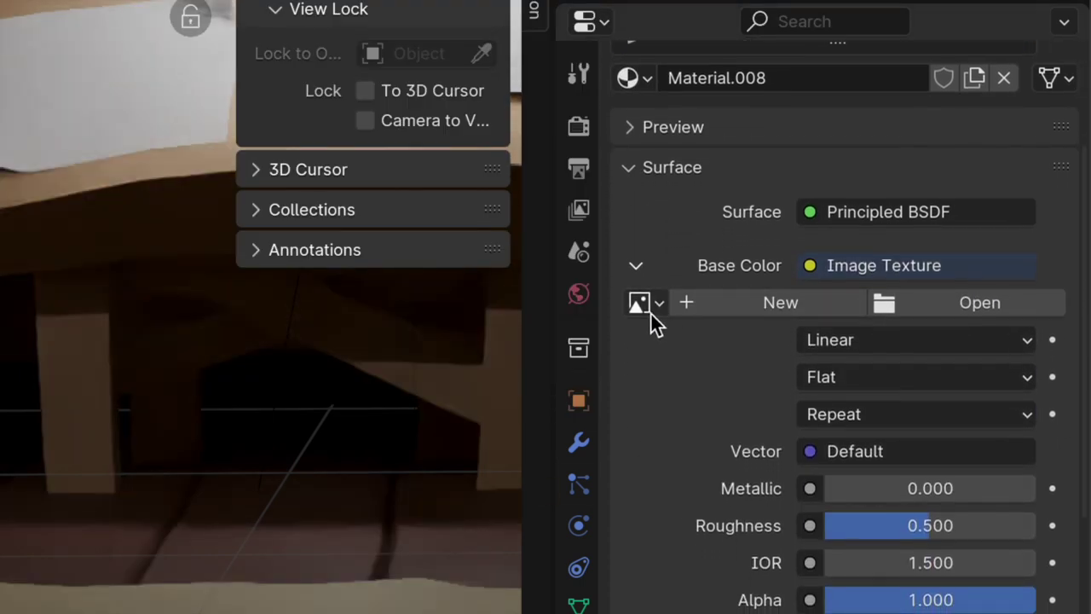
click(959, 305)
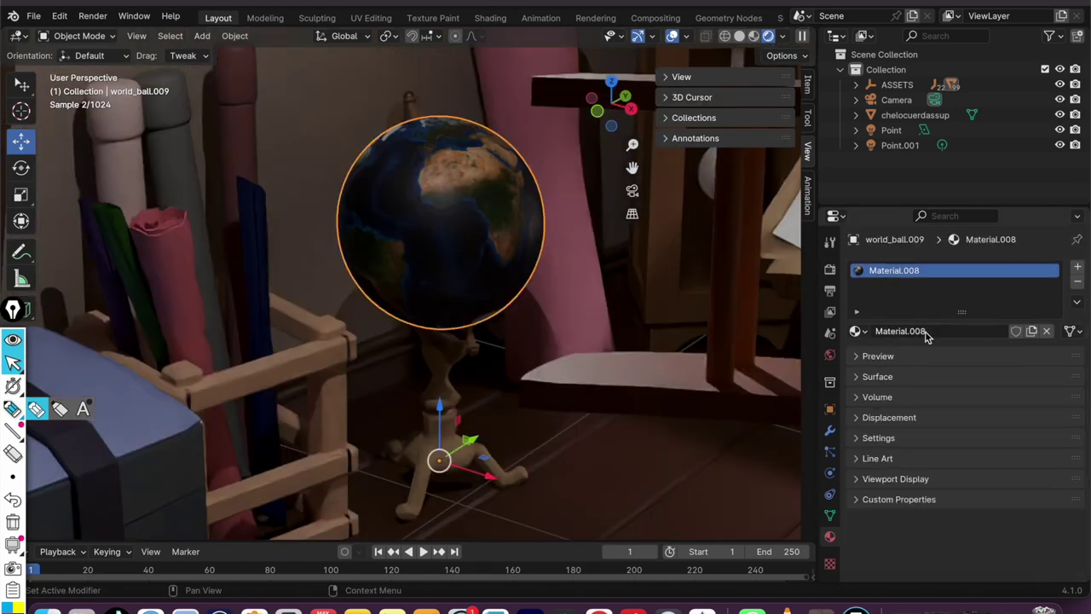
click(890, 377)
Tune the globe material's roughness to about 0.175, checking the glossy highlight through the camera.
scroll(941, 439, down, 2)
click(859, 366)
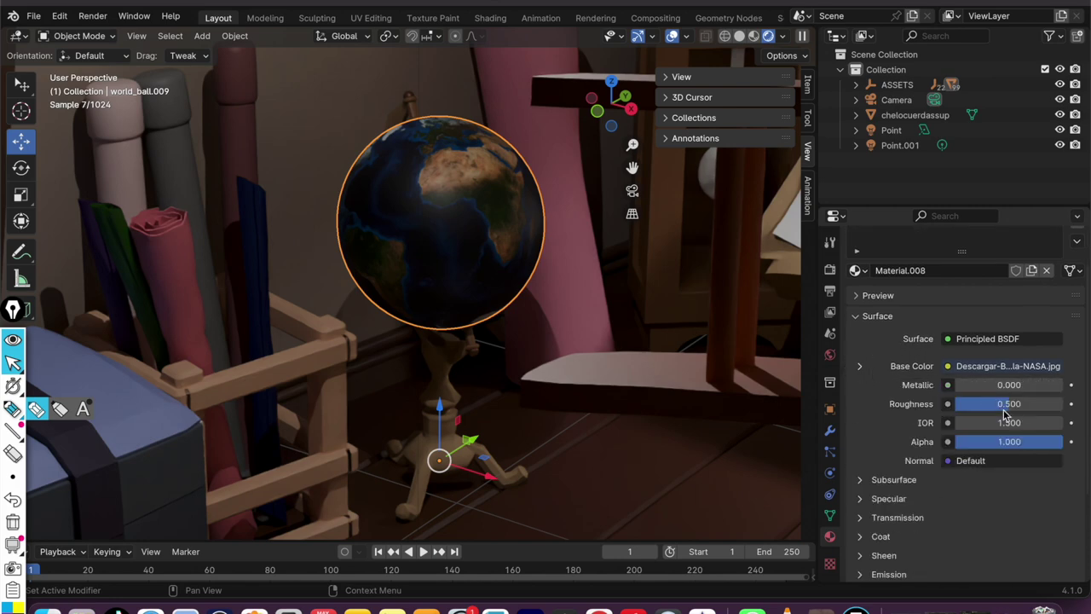
drag(1011, 410, 975, 409)
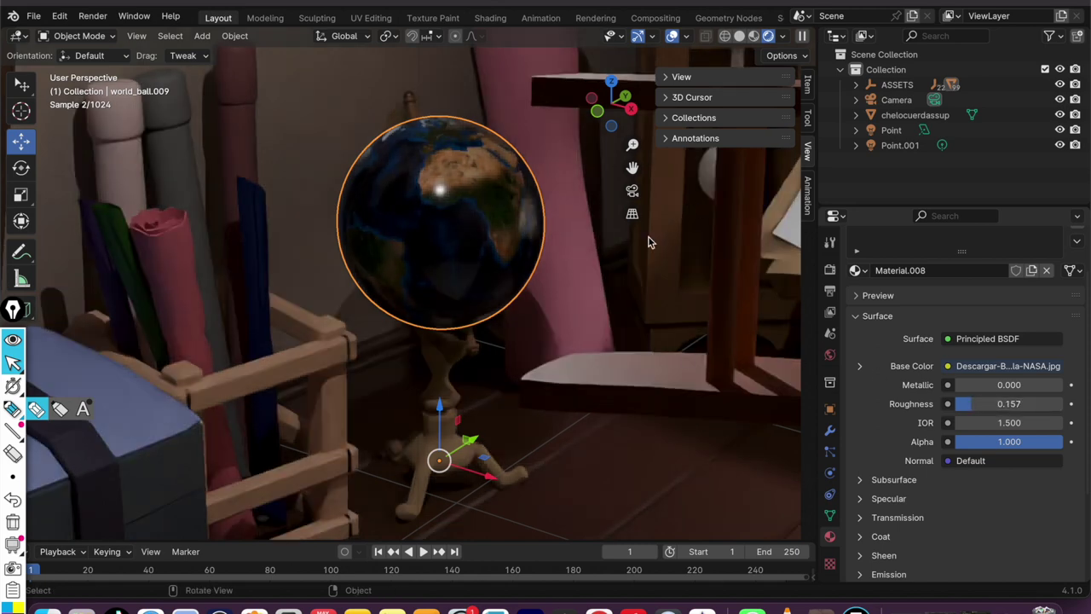
scroll(559, 264, up, 2)
key(KP_0)
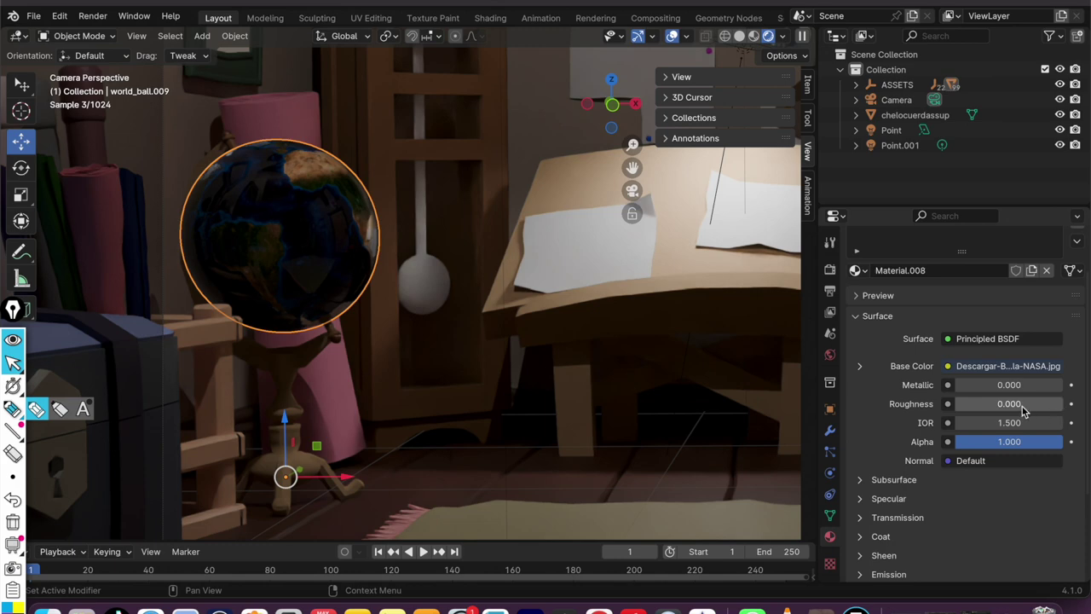
drag(1009, 403, 1018, 403)
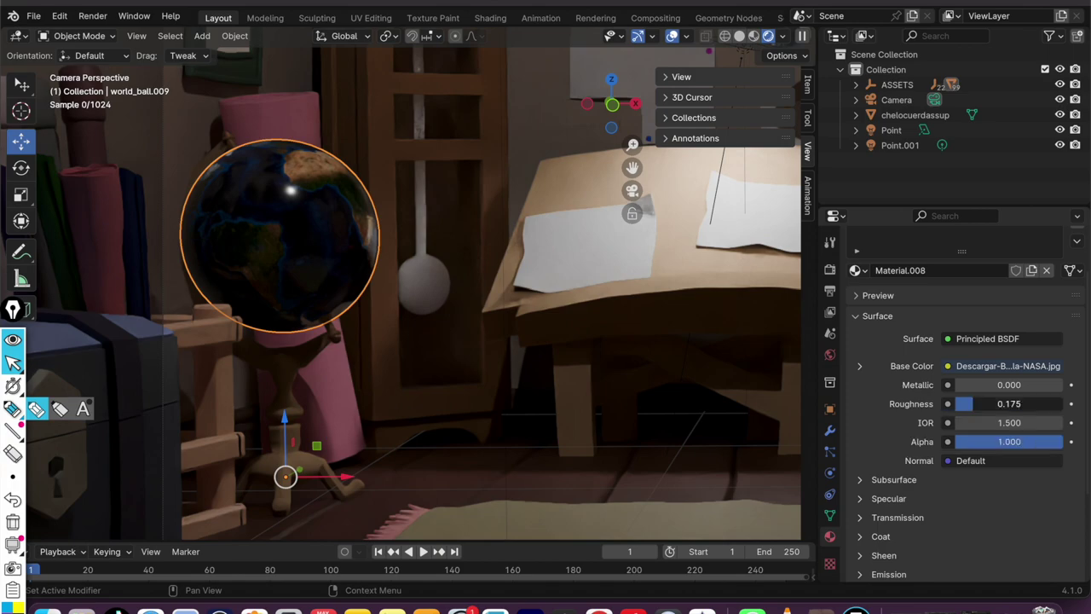
drag(1002, 409, 1018, 408)
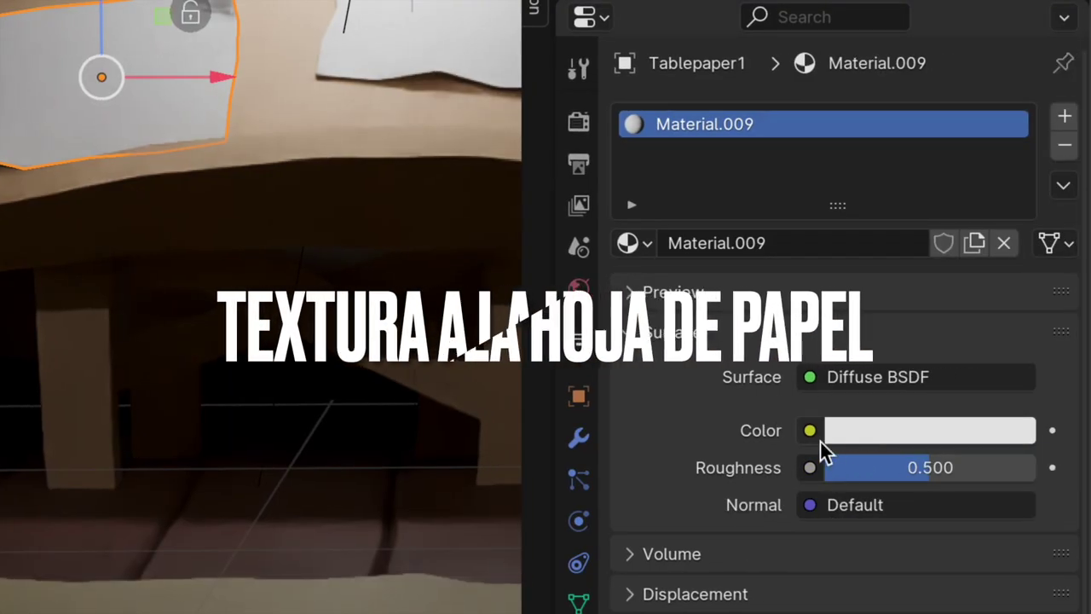
Drive the paper's Material.009 colour with the handwritten-notes screenshot PNG and frame the sheet.
click(809, 429)
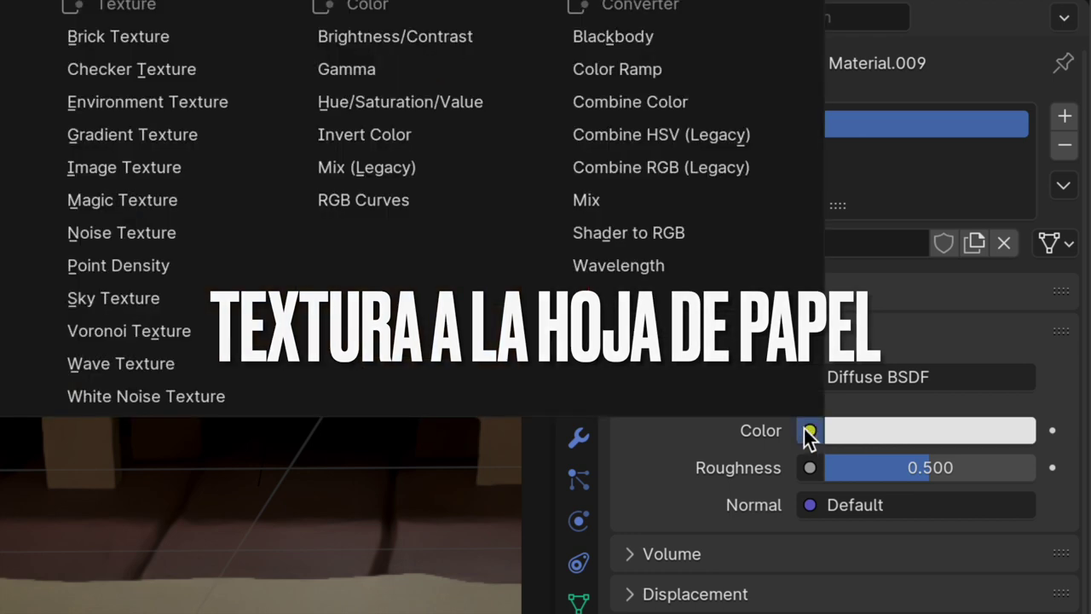
click(183, 164)
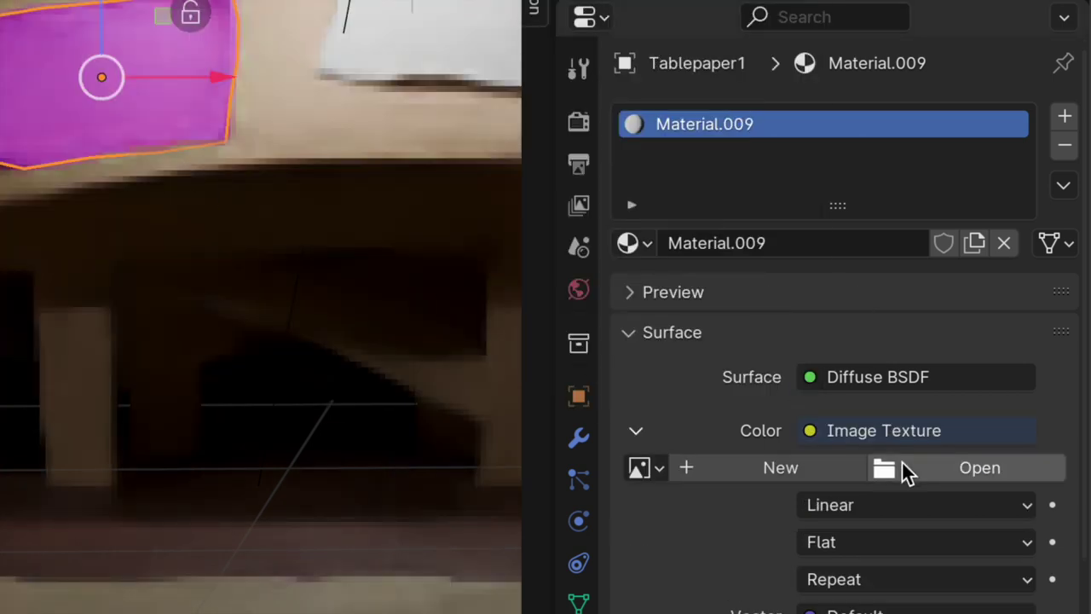
click(972, 471)
double_click(499, 244)
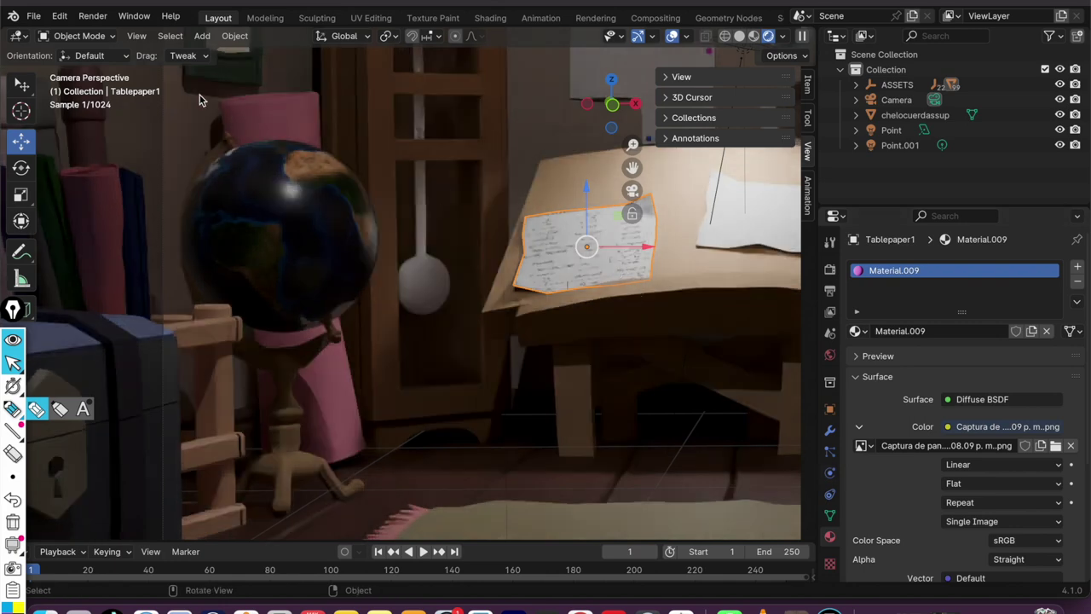
click(137, 36)
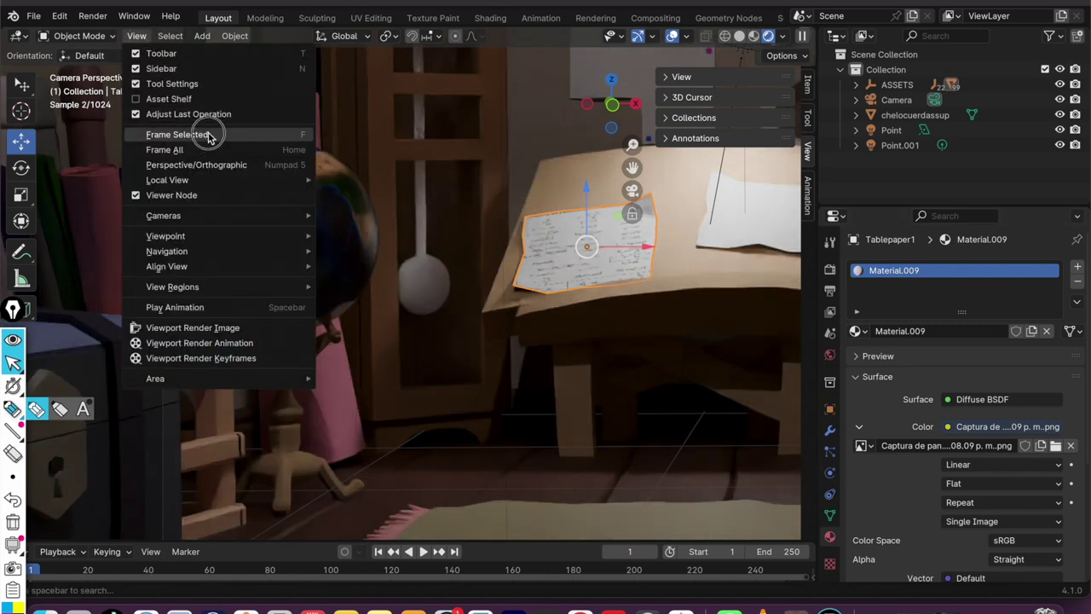
click(209, 135)
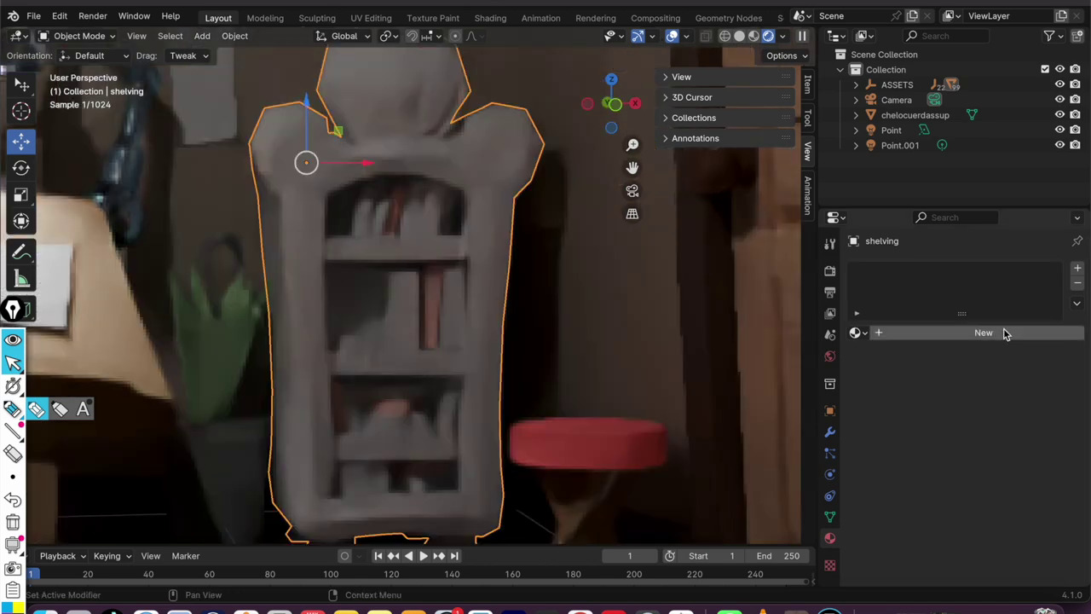
Give the shelving a new material whose base colour is the wood image texture.
click(1003, 334)
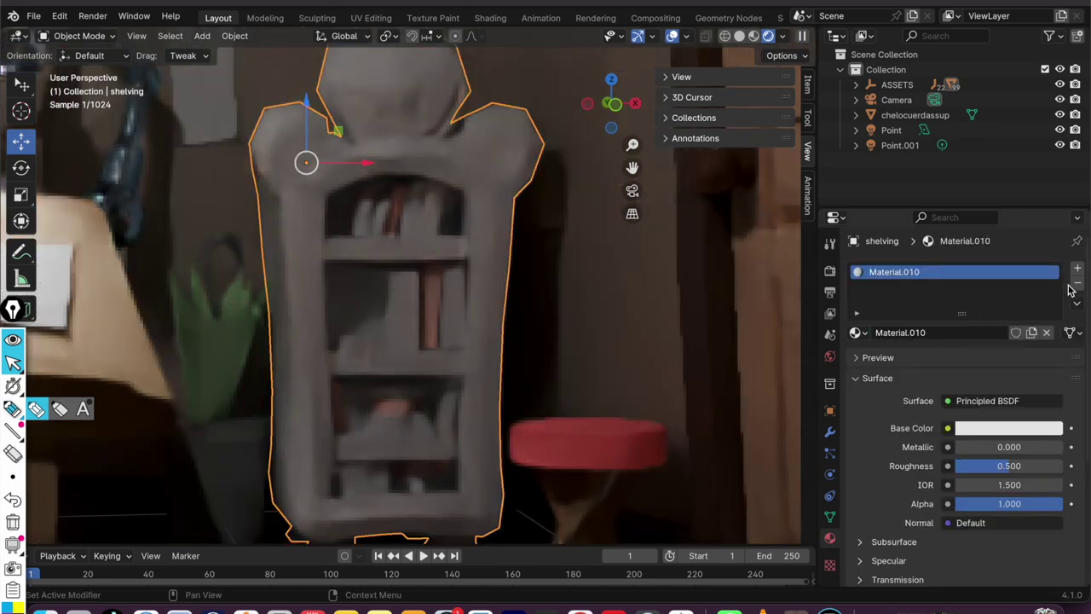
click(948, 430)
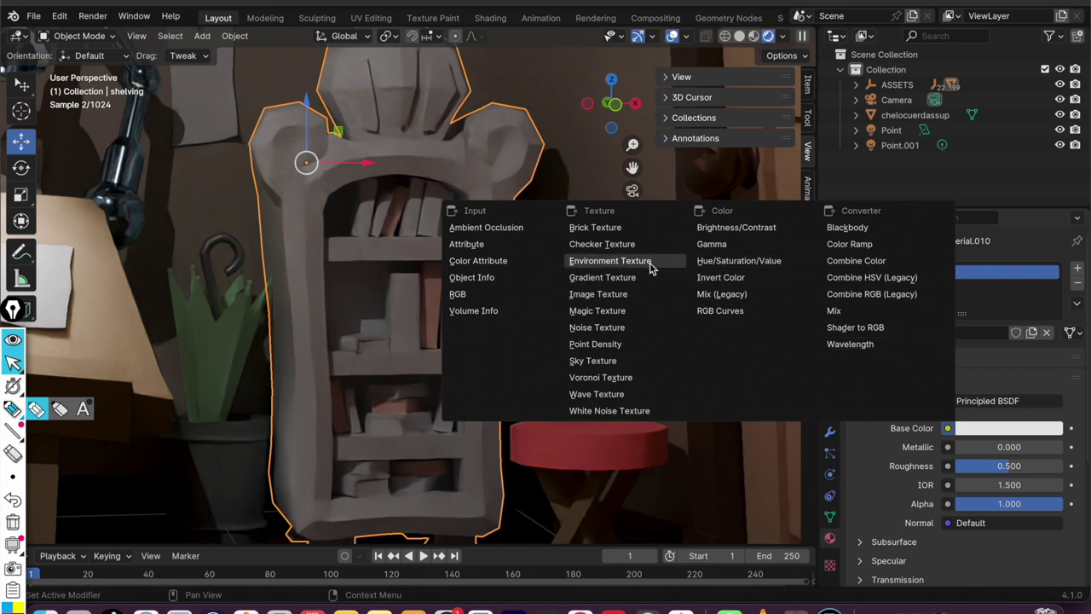
click(627, 300)
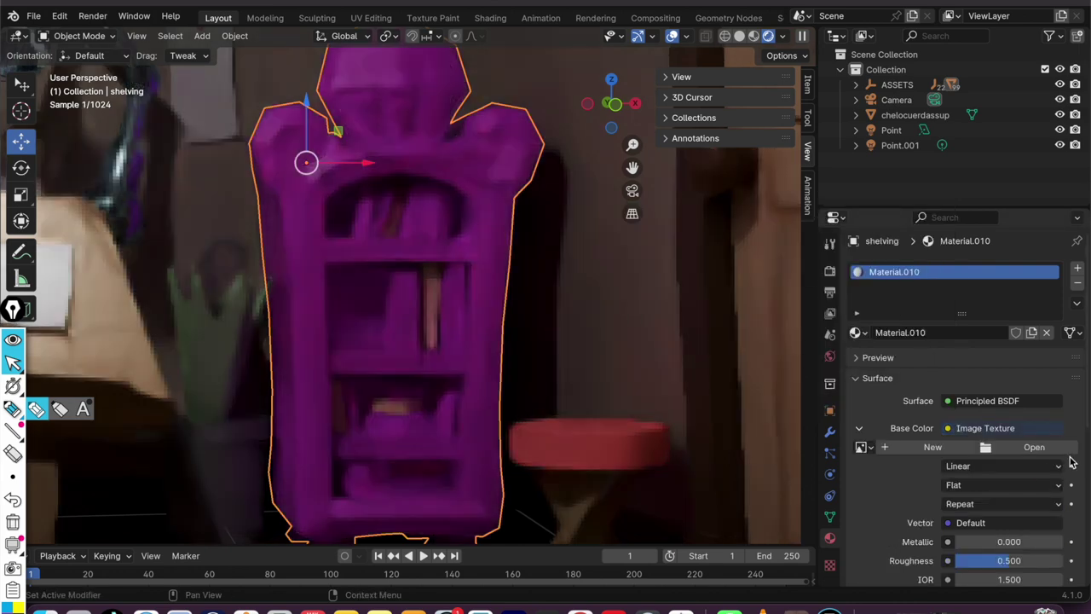
click(1034, 446)
click(895, 512)
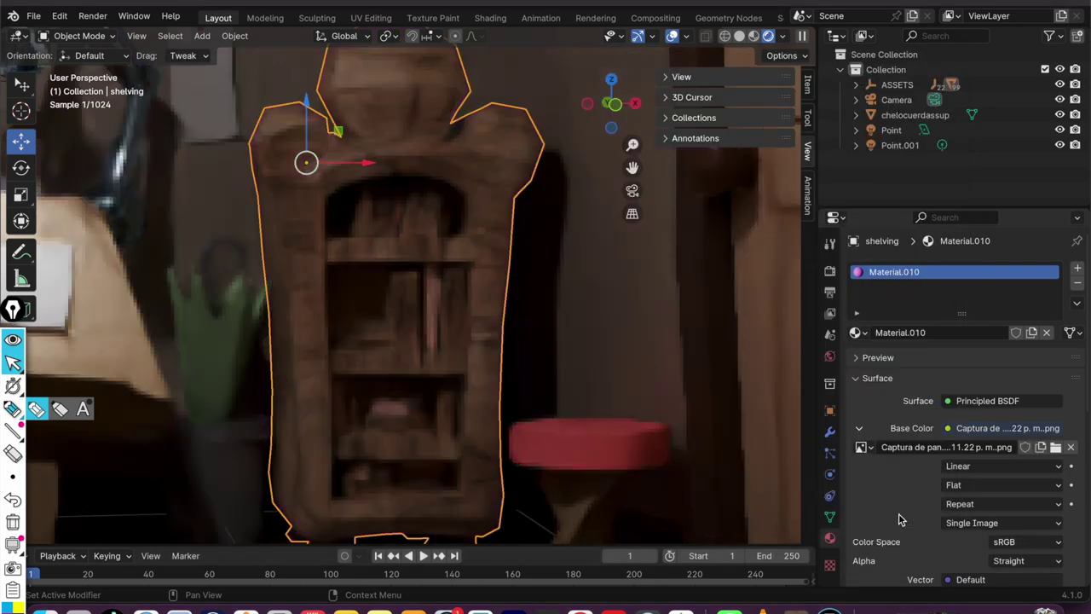
Reselect the shelving, undo an accidental move to the left, and return to the camera view.
click(413, 324)
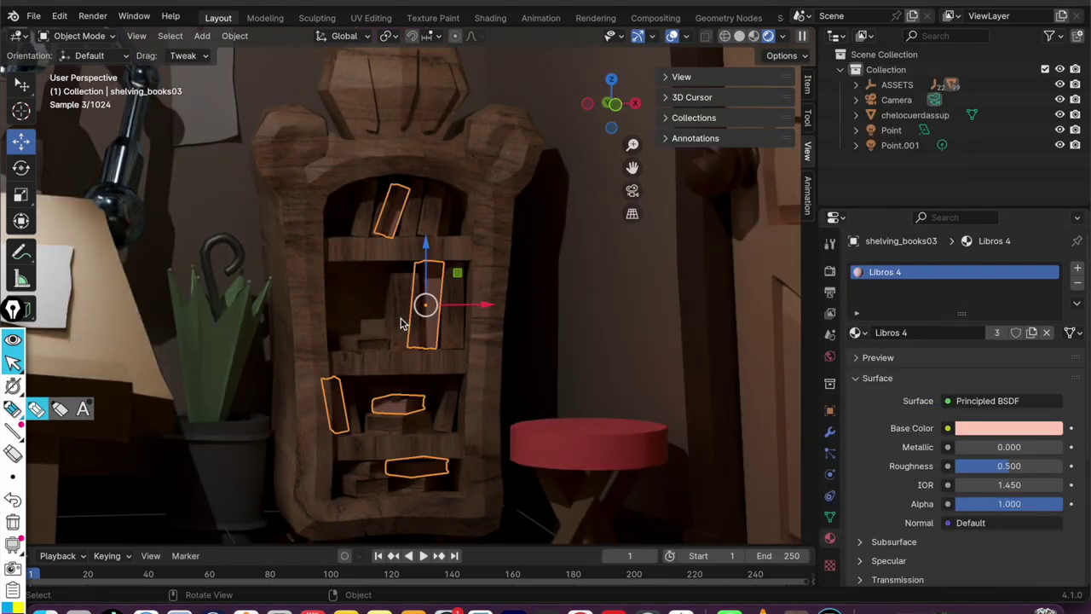
click(395, 324)
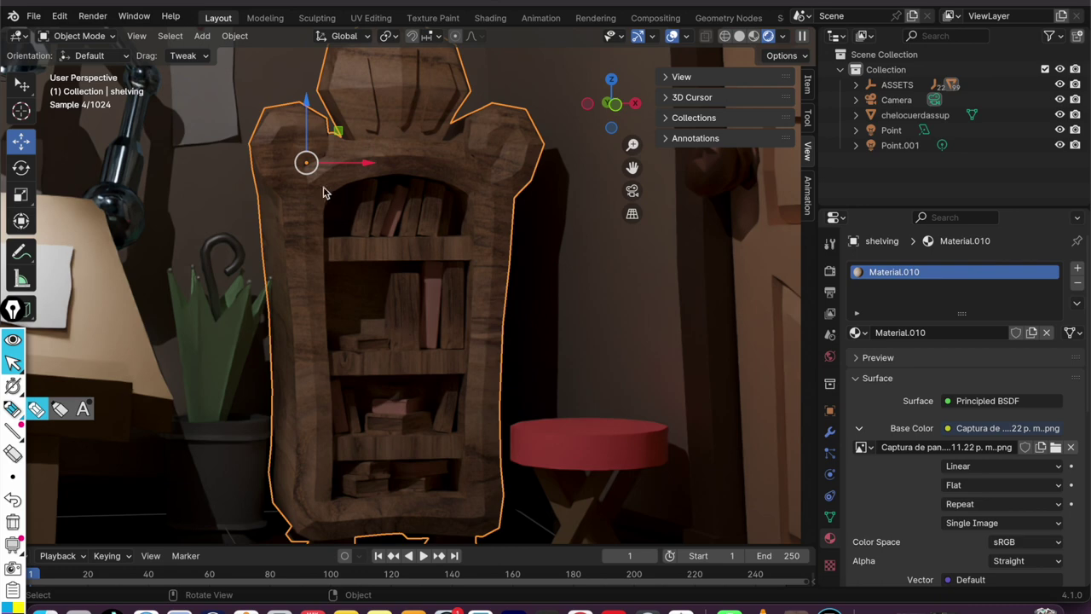
drag(306, 162, 191, 169)
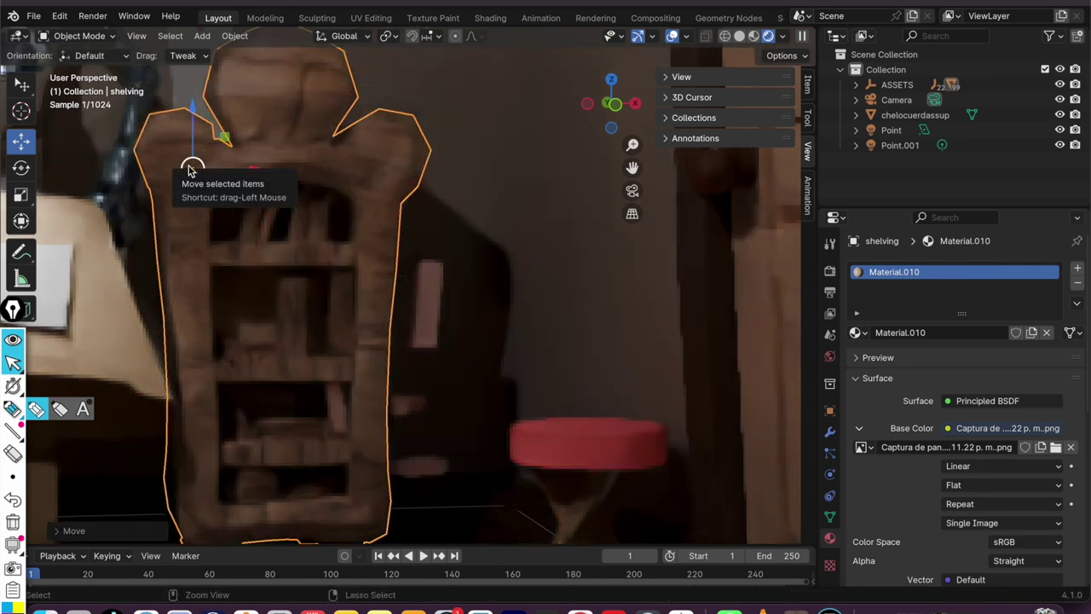
key(ctrl+z)
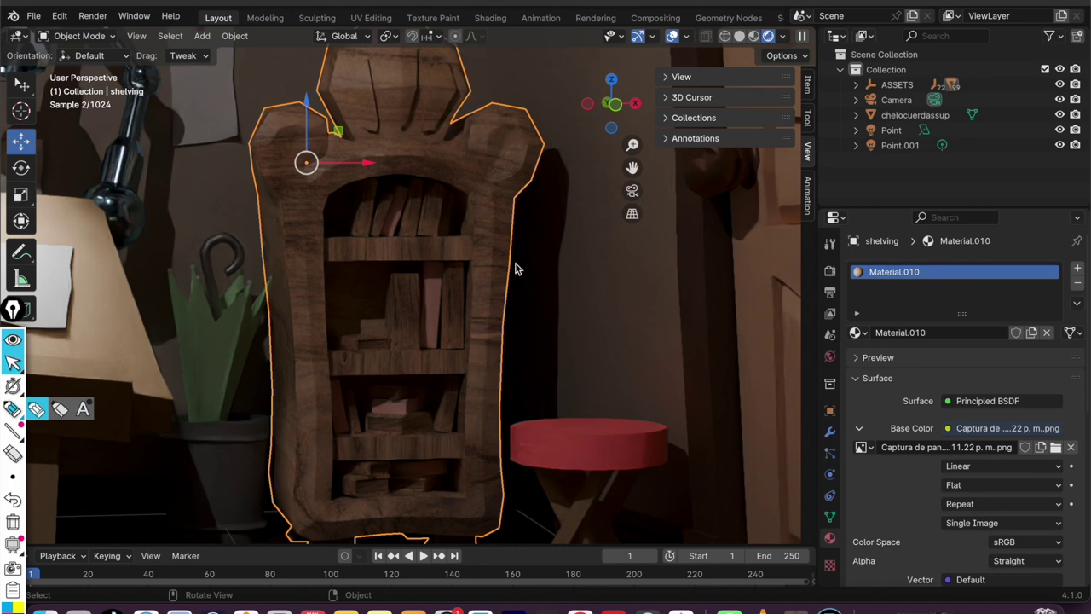
scroll(893, 439, down, 5)
key(KP_0)
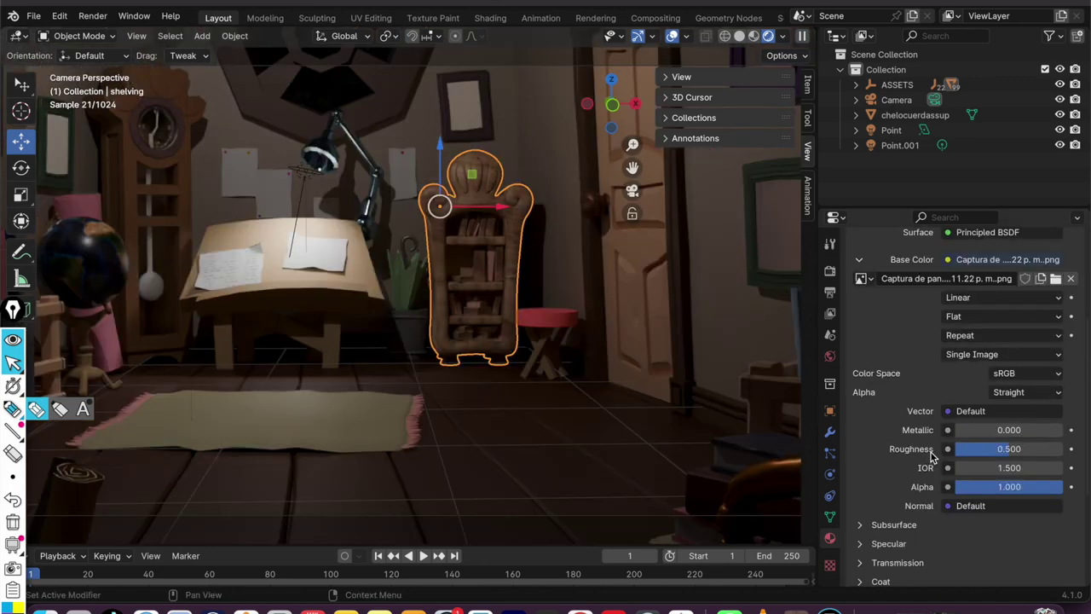
click(80, 265)
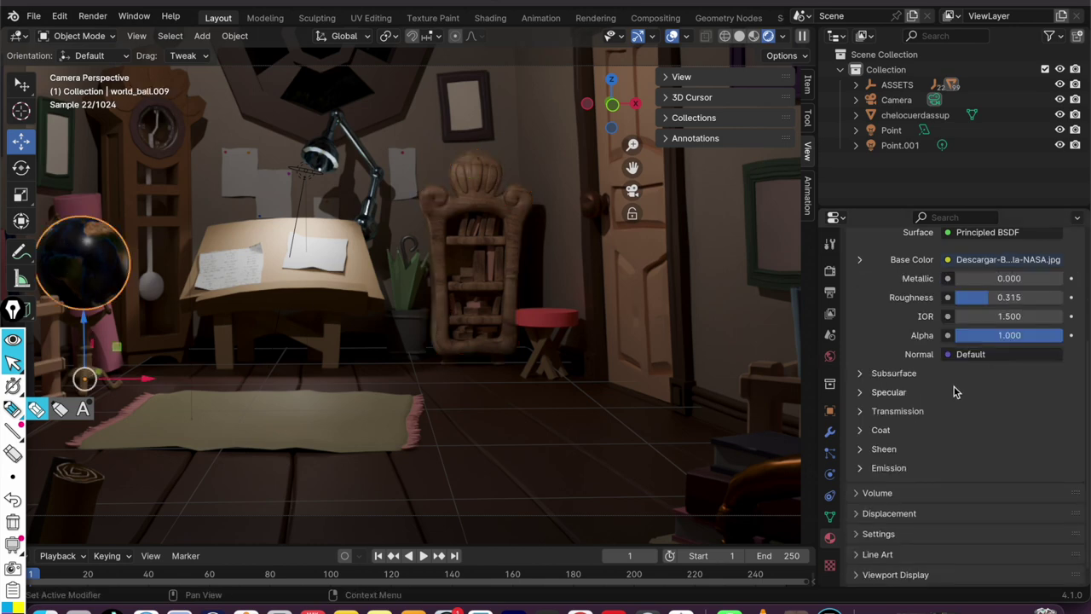
Scroll the globe's material properties back to the top.
scroll(950, 298, up, 5)
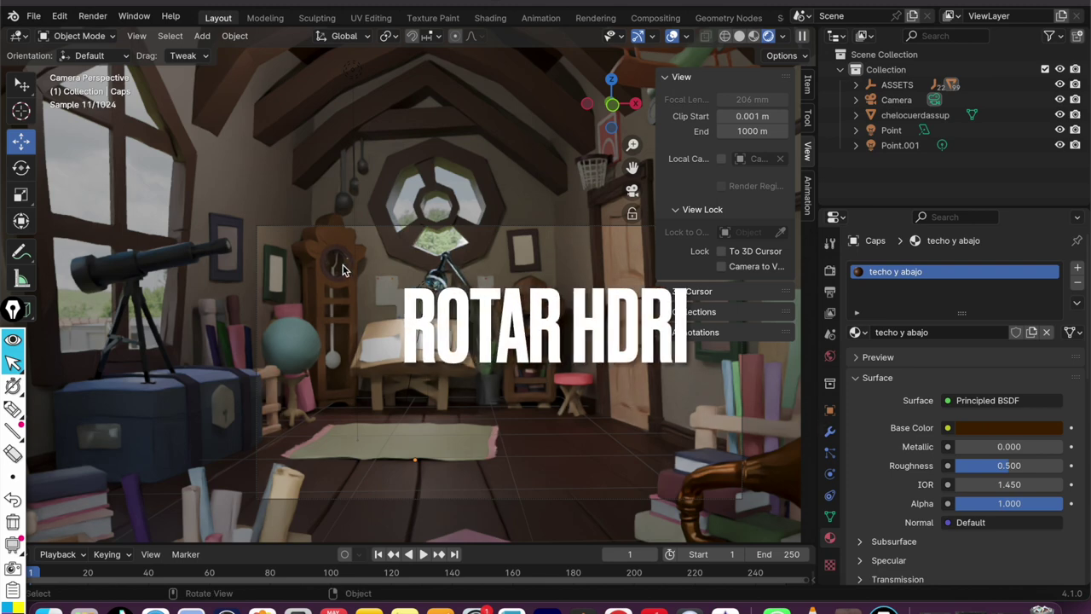
Try garden HDRI world strengths 0.5 and 0.1, settle on 10, then exit camera view.
click(830, 356)
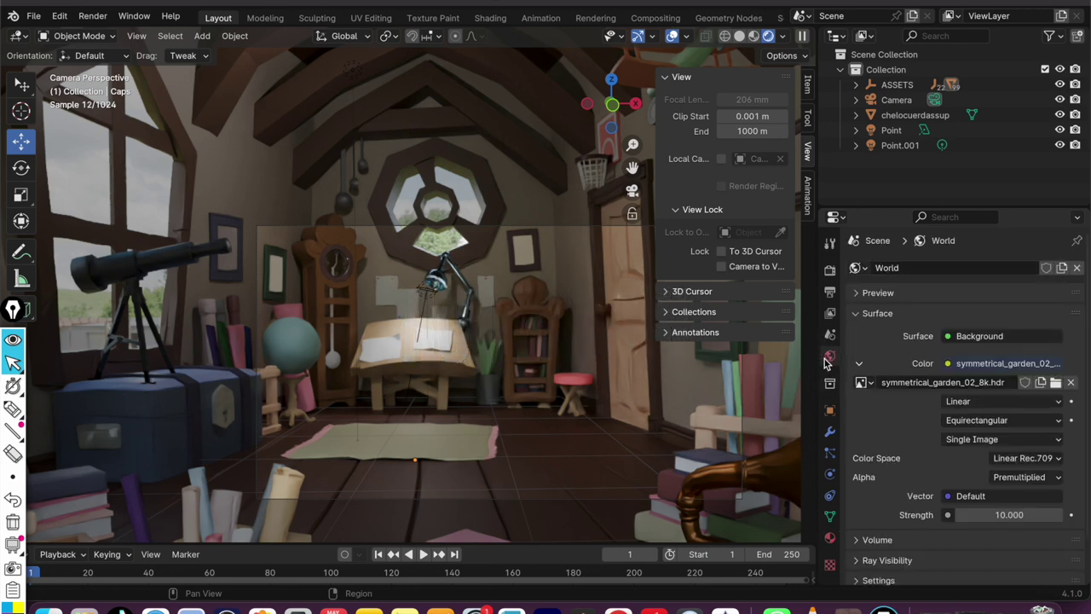
click(1008, 514)
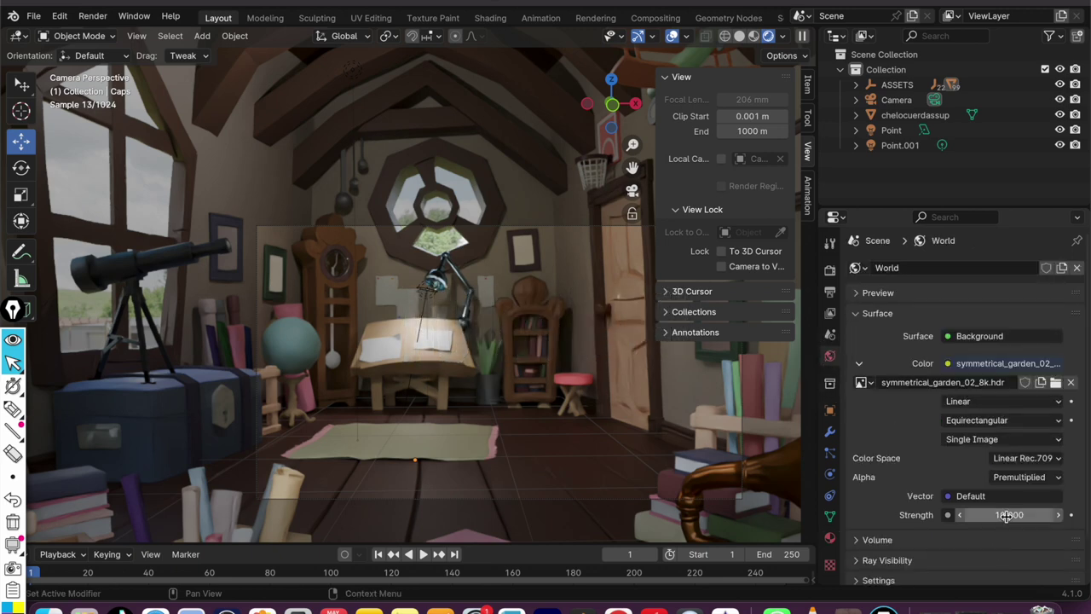
text(0.5)
key(Return)
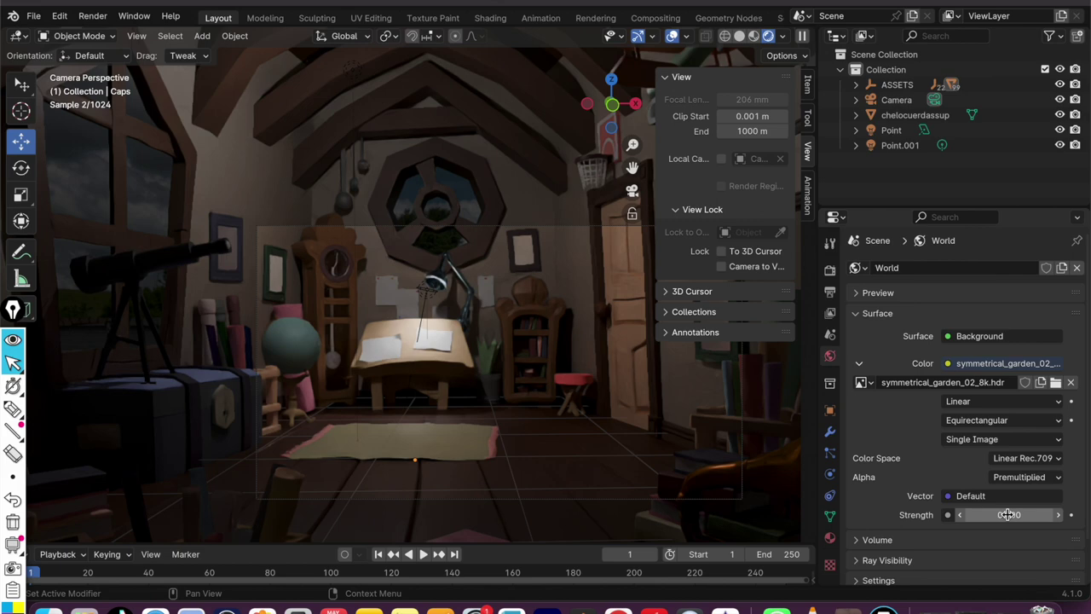
drag(1008, 514, 844, 521)
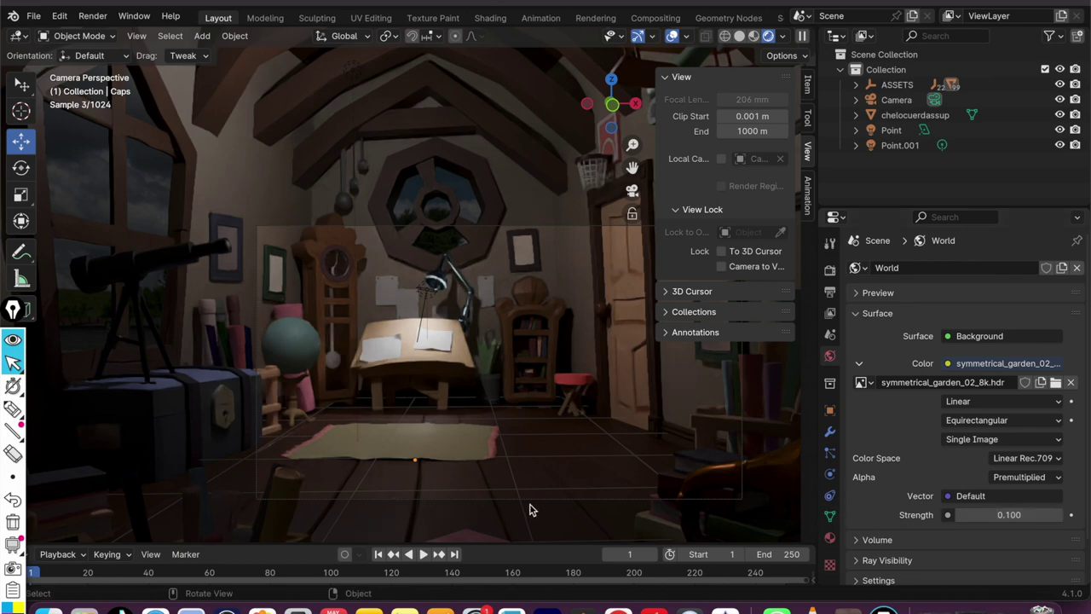
double_click(1001, 517)
text(10)
key(Return)
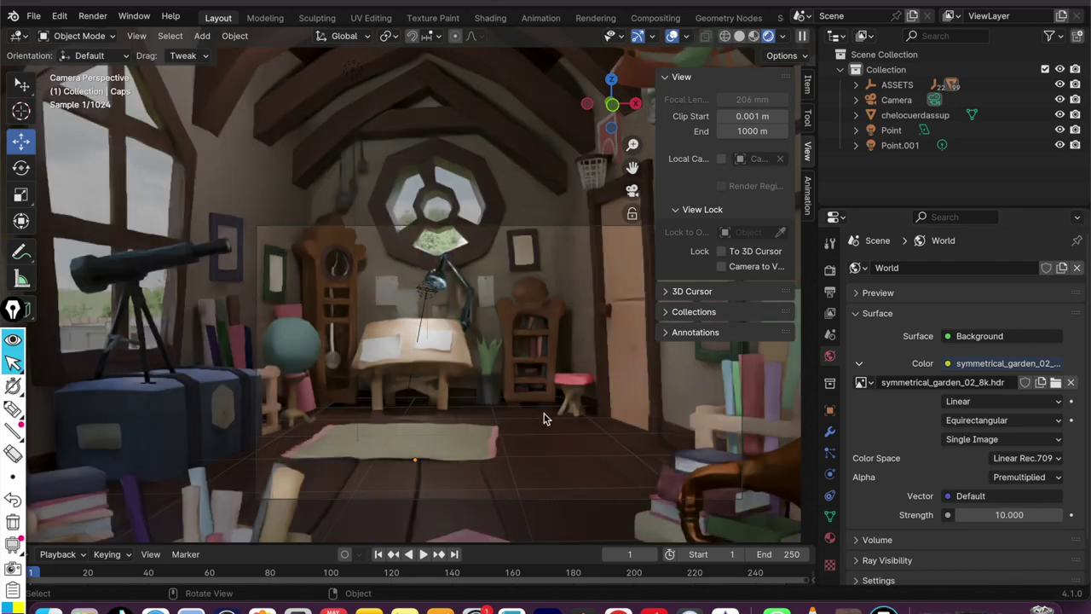
click(632, 190)
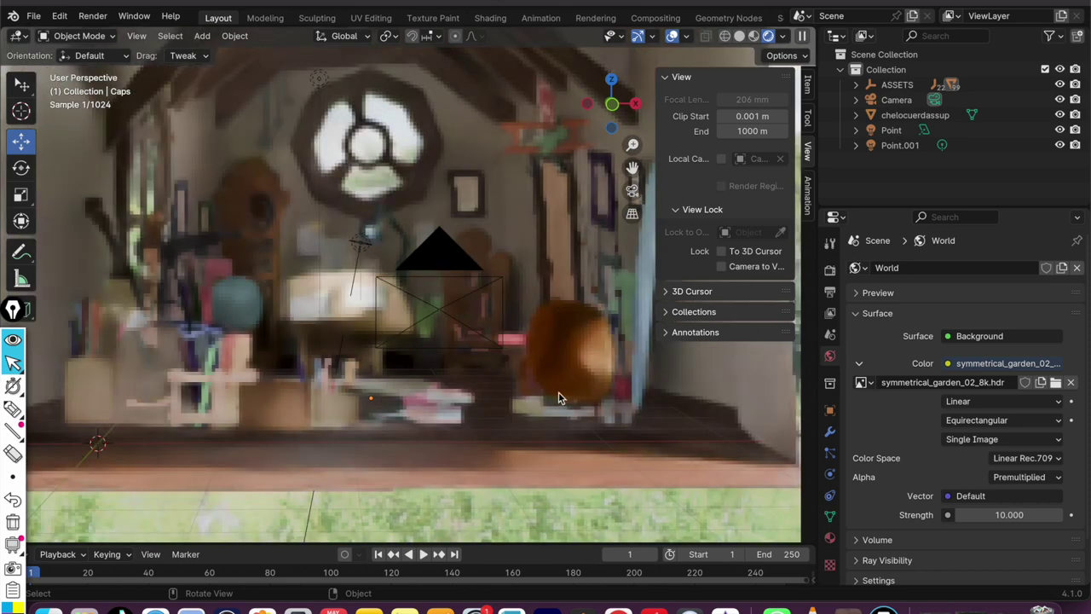
Zoom out and orbit around the house, then return to a front view of it.
scroll(552, 405, down, 5)
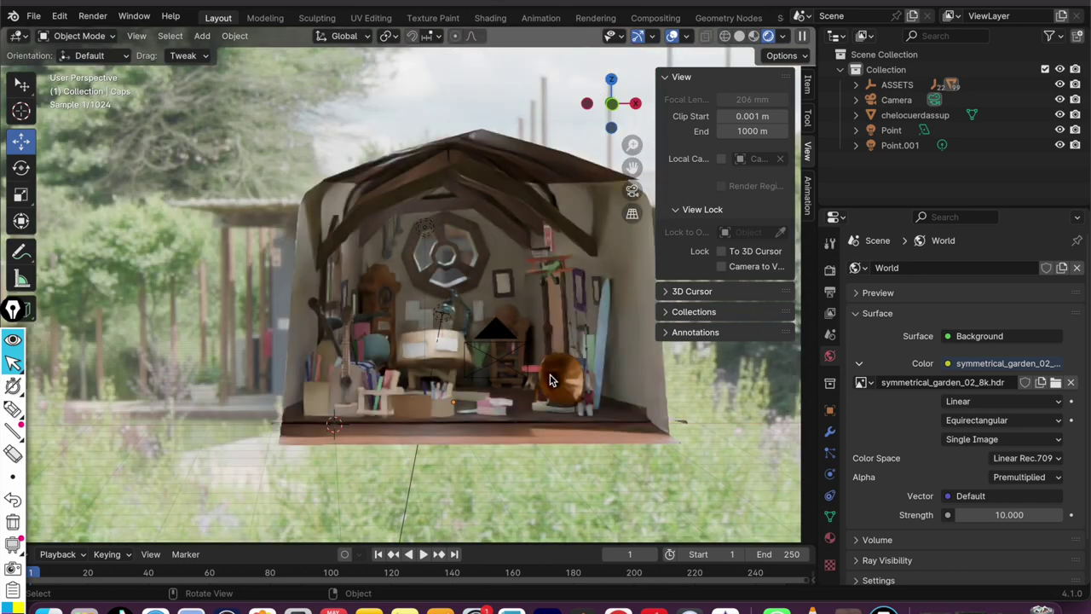
mouse_move(537, 378)
middle_down()
mouse_move(455, 379)
mouse_move(645, 404)
mouse_move(593, 408)
middle_up()
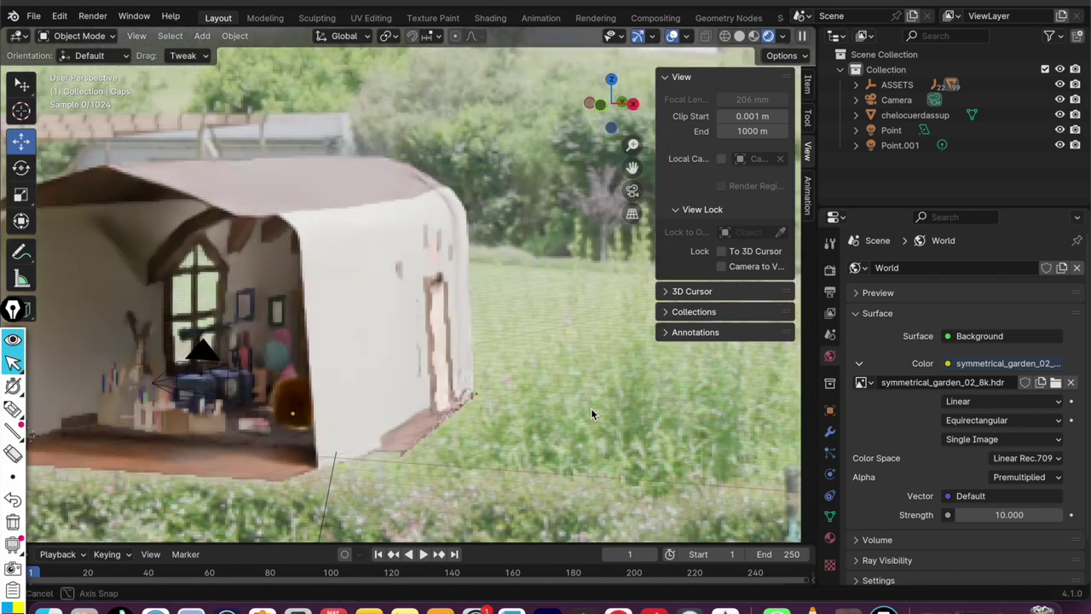
scroll(595, 409, up, 4)
scroll(575, 389, down, 5)
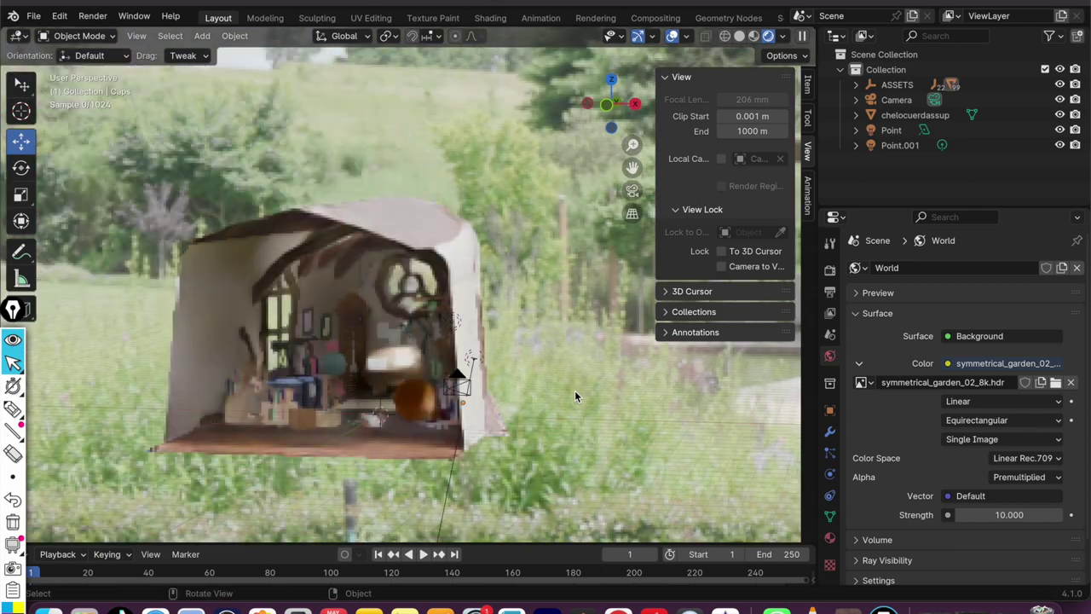
scroll(562, 388, down, 2)
middle_drag(558, 388, 571, 390)
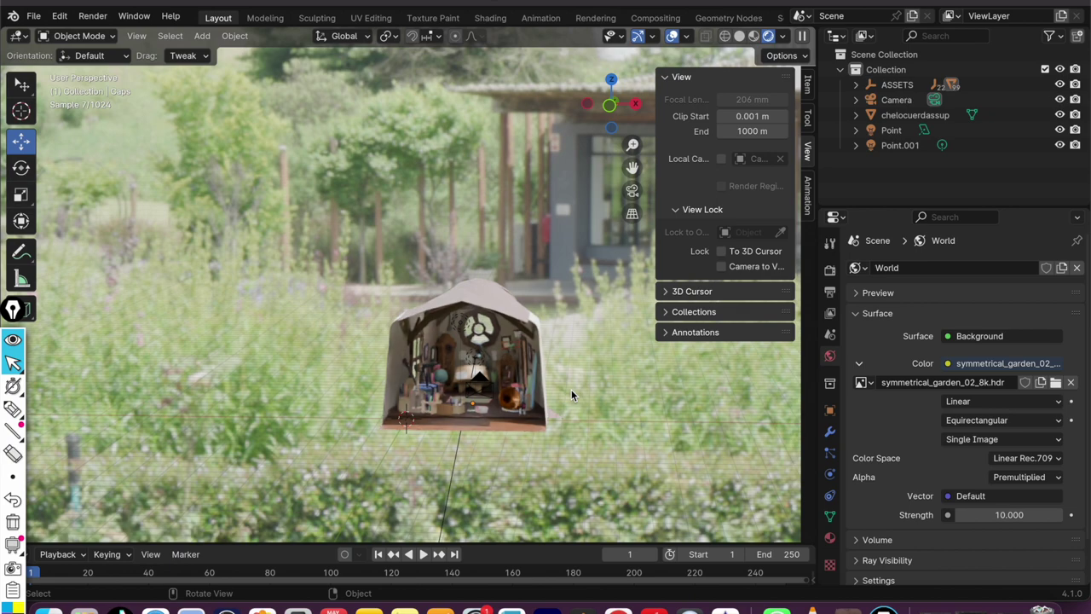
Orbit to a side view and a lower oblique view of the house amid the garden HDRI.
scroll(421, 356, down, 2)
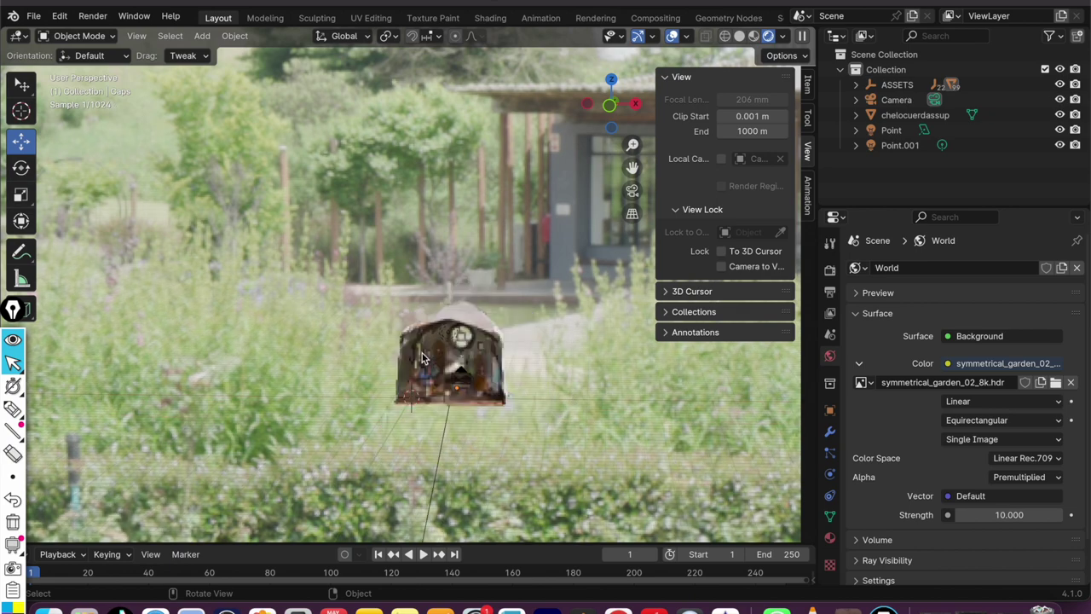
scroll(494, 371, up, 3)
scroll(573, 386, up, 1)
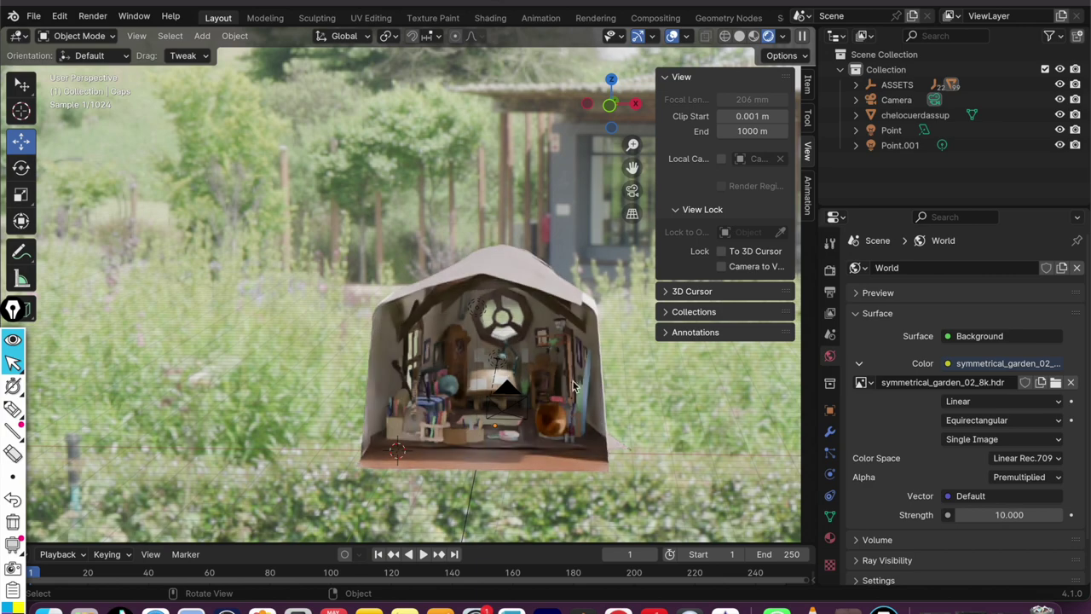
scroll(652, 383, down, 3)
scroll(653, 383, up, 3)
scroll(653, 382, up, 1)
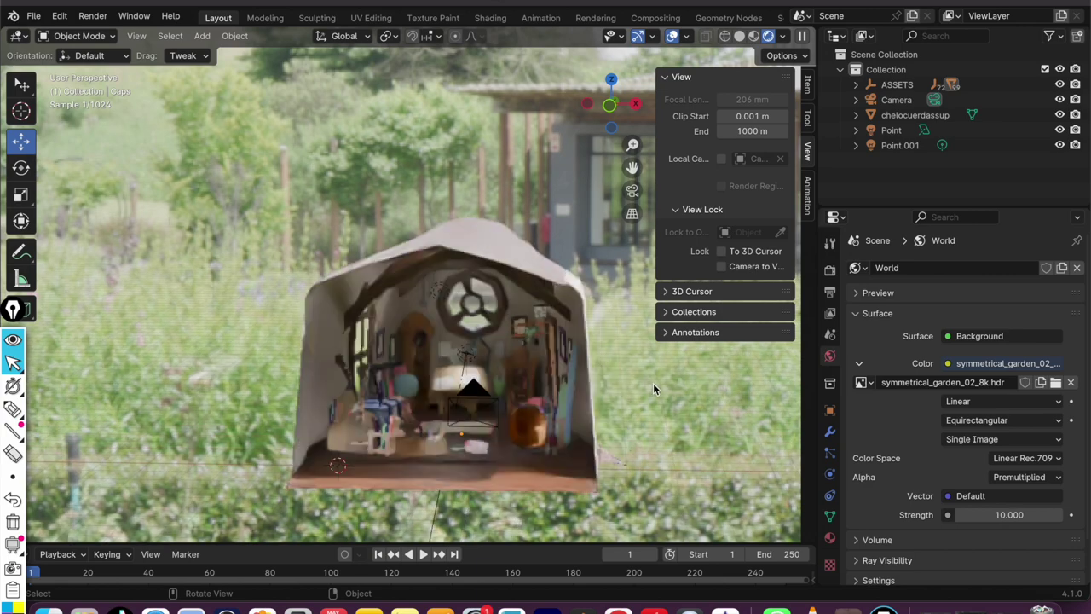
mouse_move(680, 406)
middle_down()
mouse_move(464, 392)
mouse_move(391, 357)
mouse_move(273, 362)
mouse_move(413, 410)
mouse_move(409, 448)
mouse_move(397, 442)
middle_up()
mouse_move(408, 361)
middle_down()
mouse_move(520, 425)
mouse_move(425, 408)
middle_up()
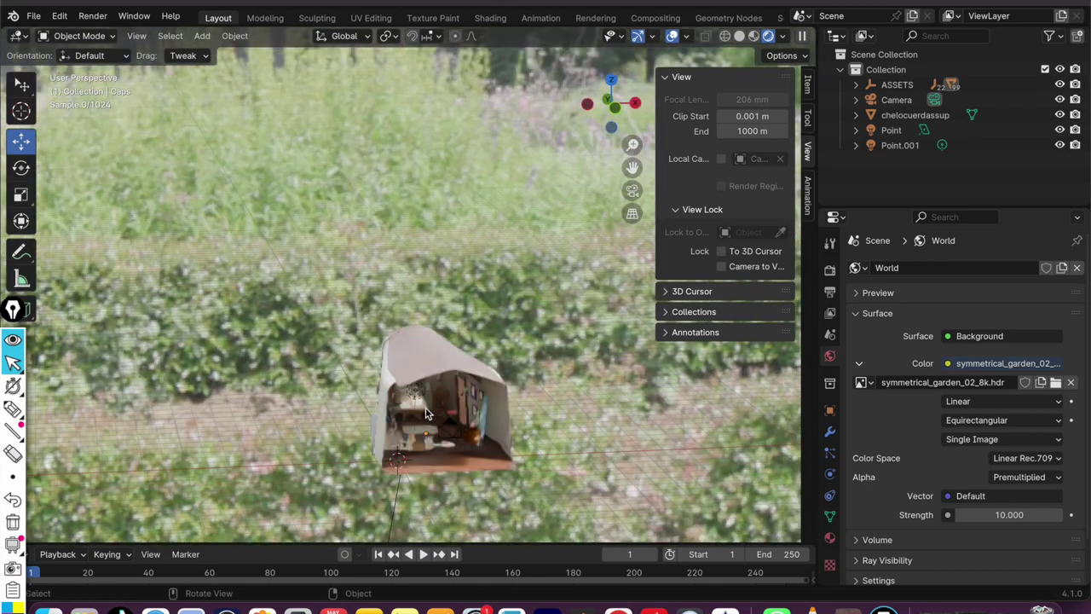
scroll(433, 427, up, 1)
scroll(433, 427, up, 2)
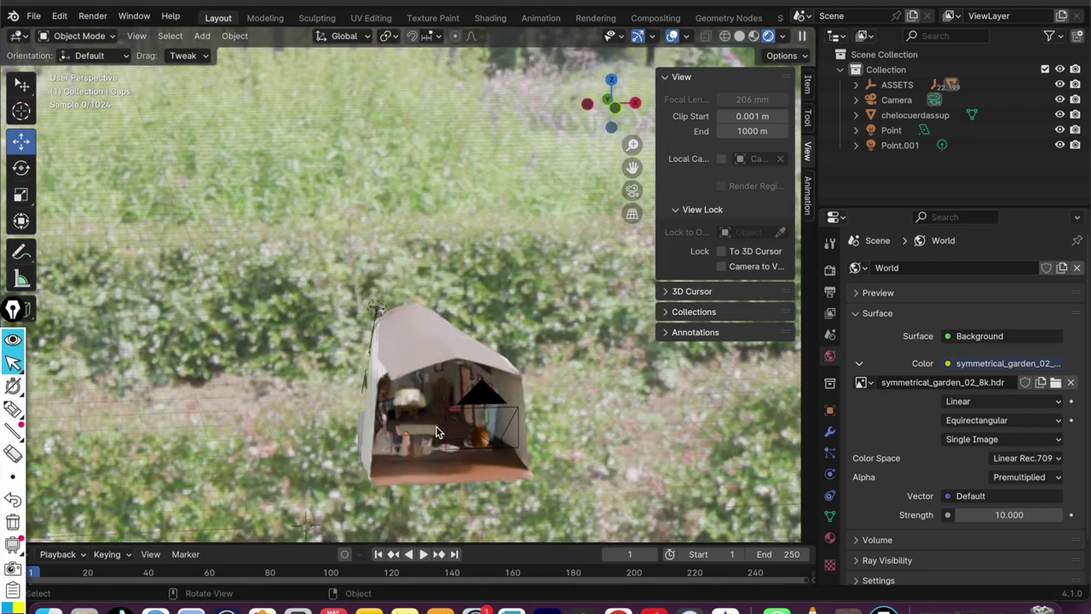
scroll(433, 427, up, 8)
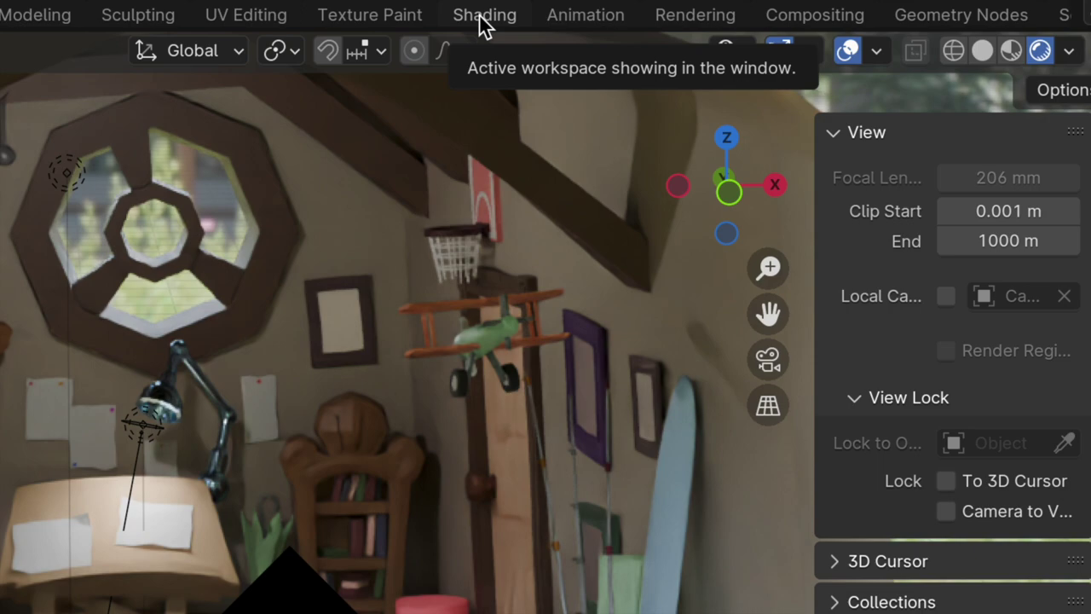
In the Shading layout, switch the shader editor's type from Object to World.
click(480, 24)
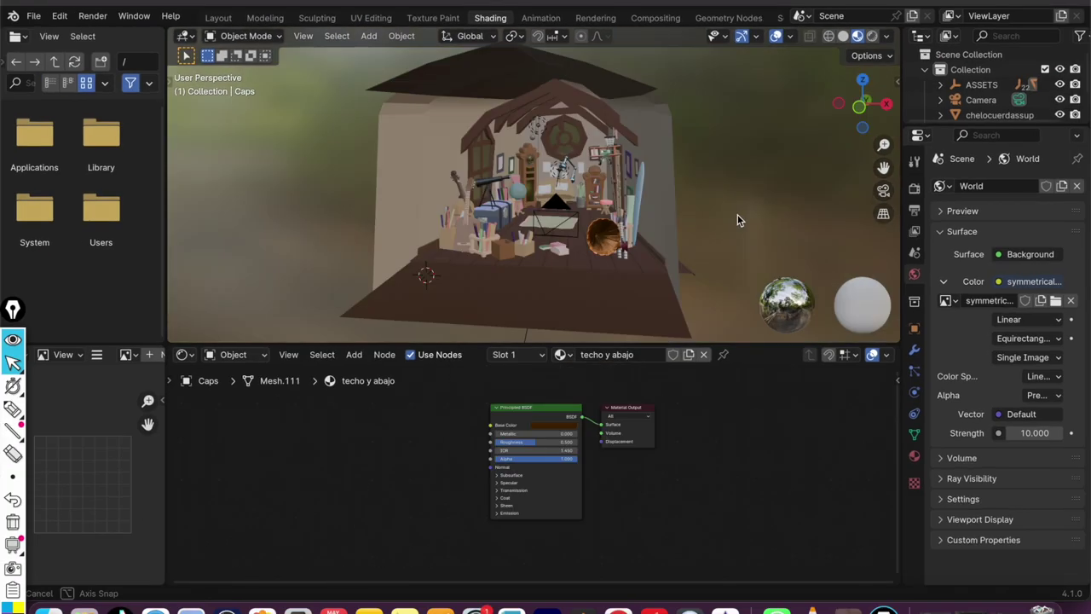
middle_drag(738, 220, 725, 226)
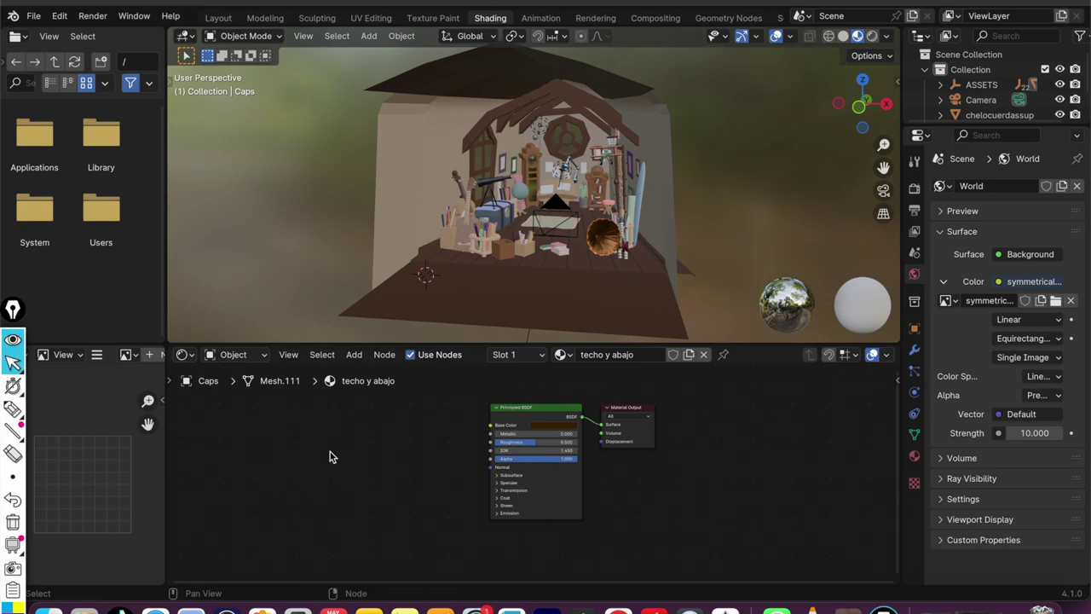
click(235, 355)
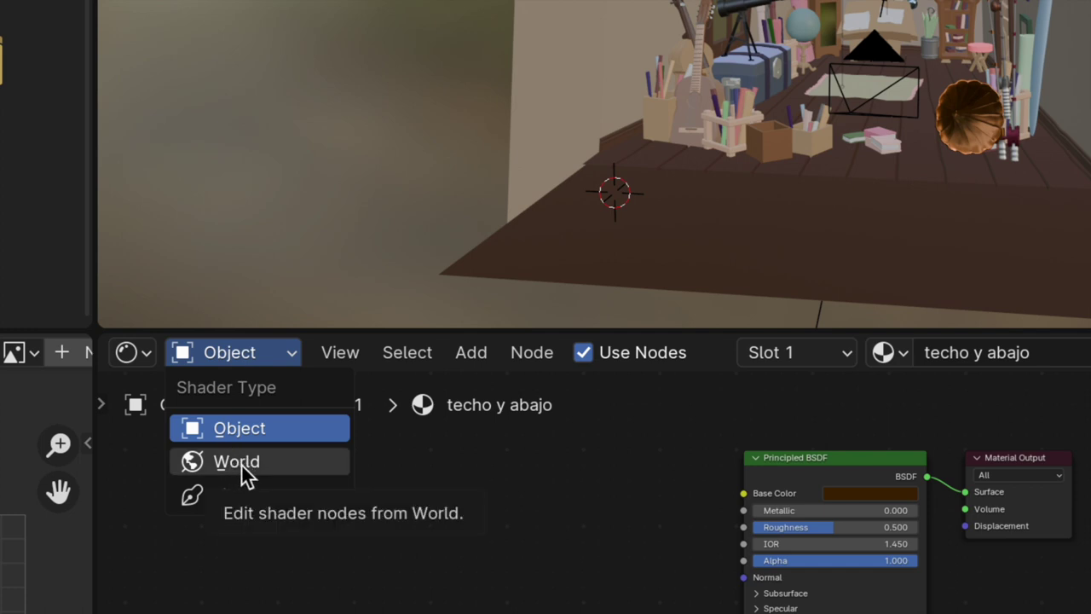
click(241, 467)
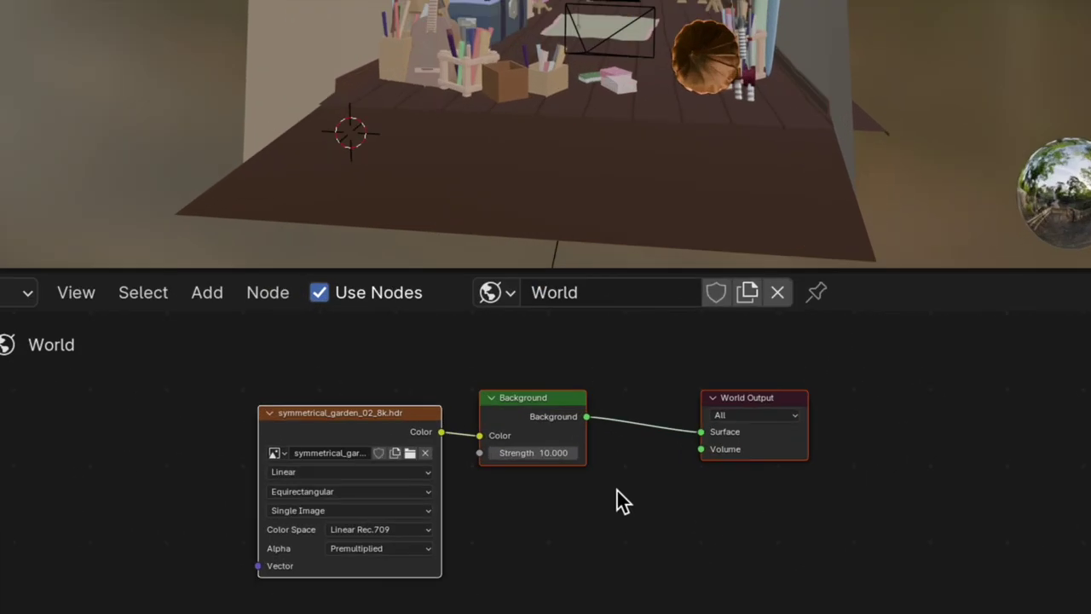
Frame the garden HDR image, Background (strength 10) and World Output nodes in view.
scroll(597, 515, down, 1)
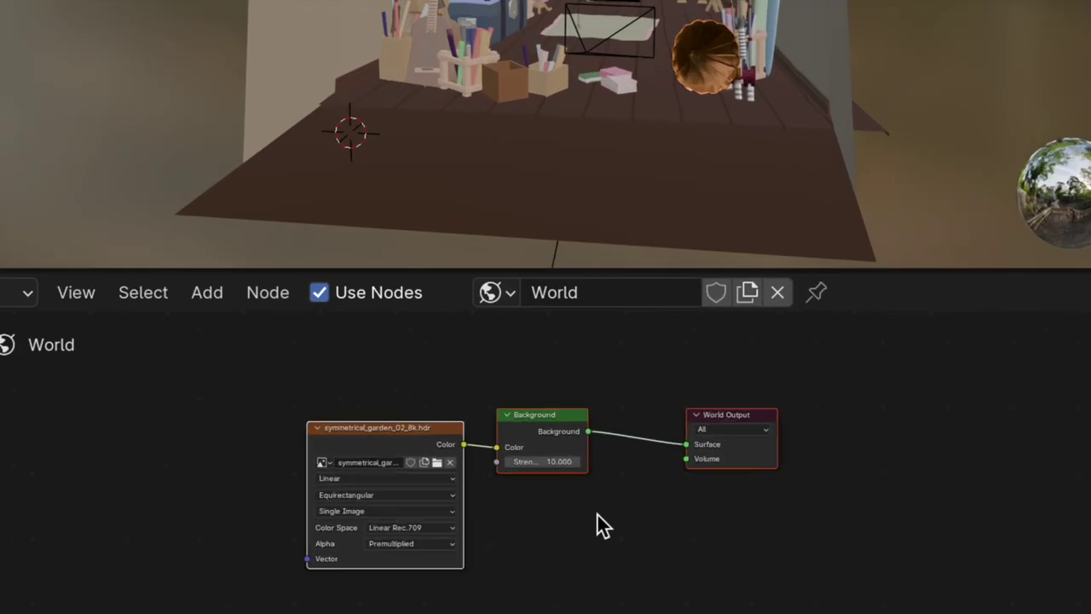
scroll(597, 515, up, 2)
scroll(598, 514, up, 1)
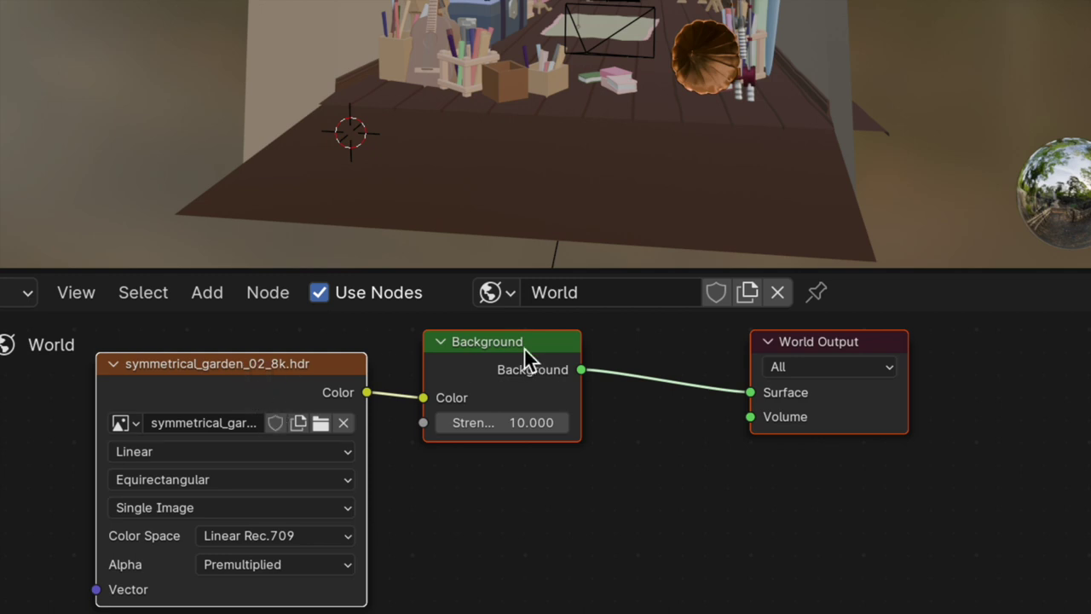
middle_drag(525, 351, 604, 381)
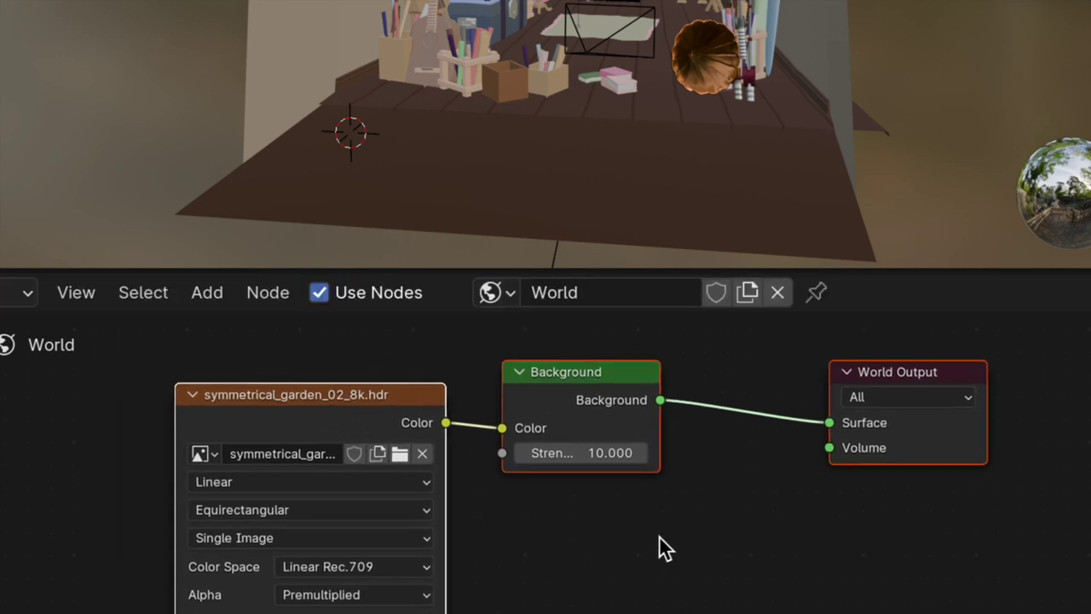
scroll(659, 535, down, 2)
mouse_move(660, 553)
middle_down()
mouse_move(714, 519)
mouse_move(758, 519)
middle_up()
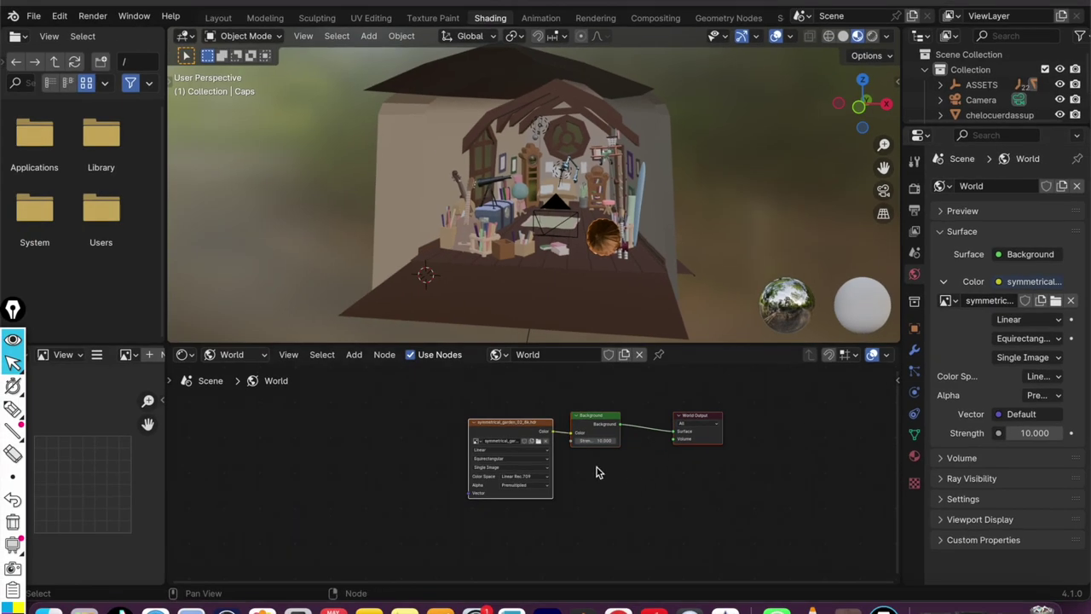
scroll(597, 467, up, 3)
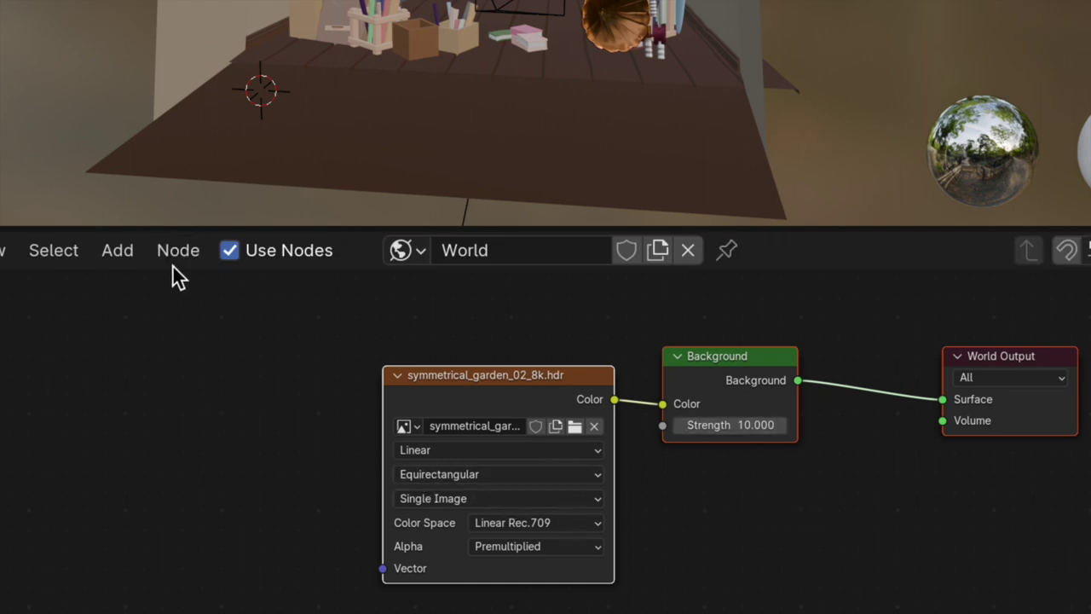
middle_drag(256, 394, 324, 398)
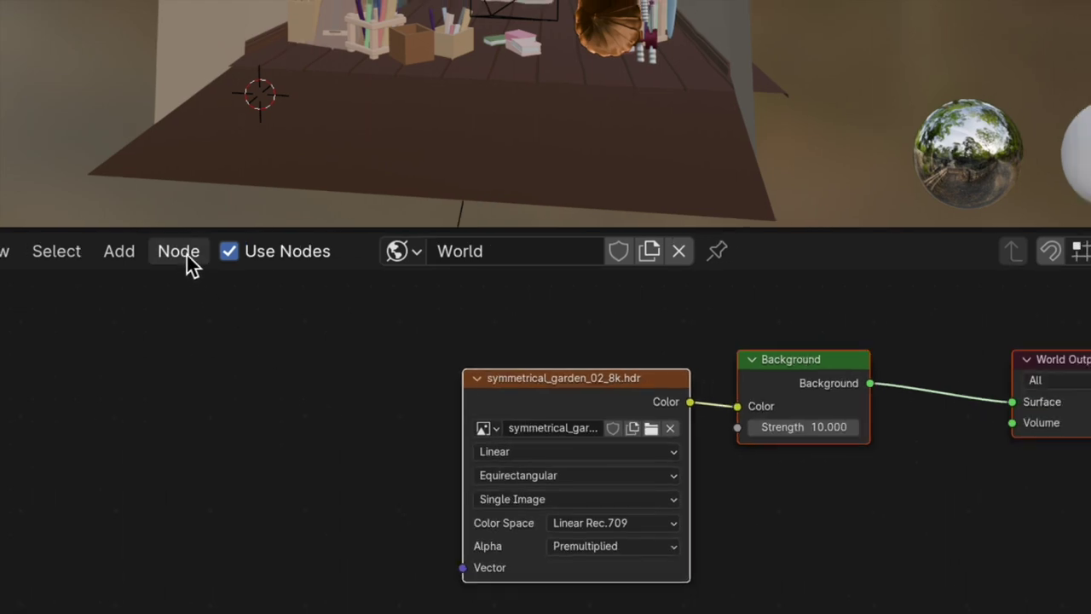
click(187, 255)
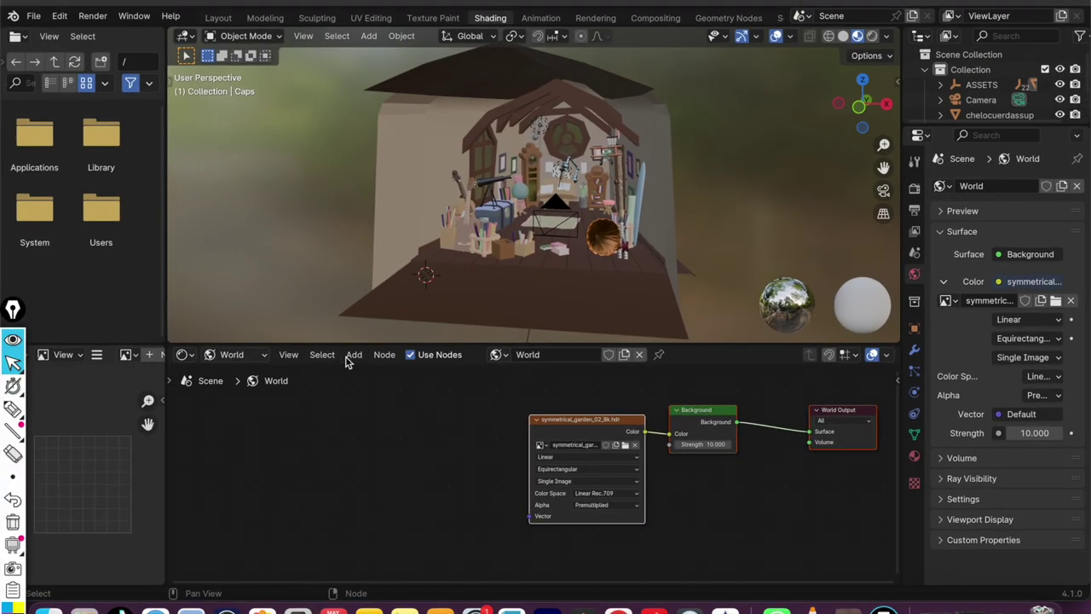
click(352, 356)
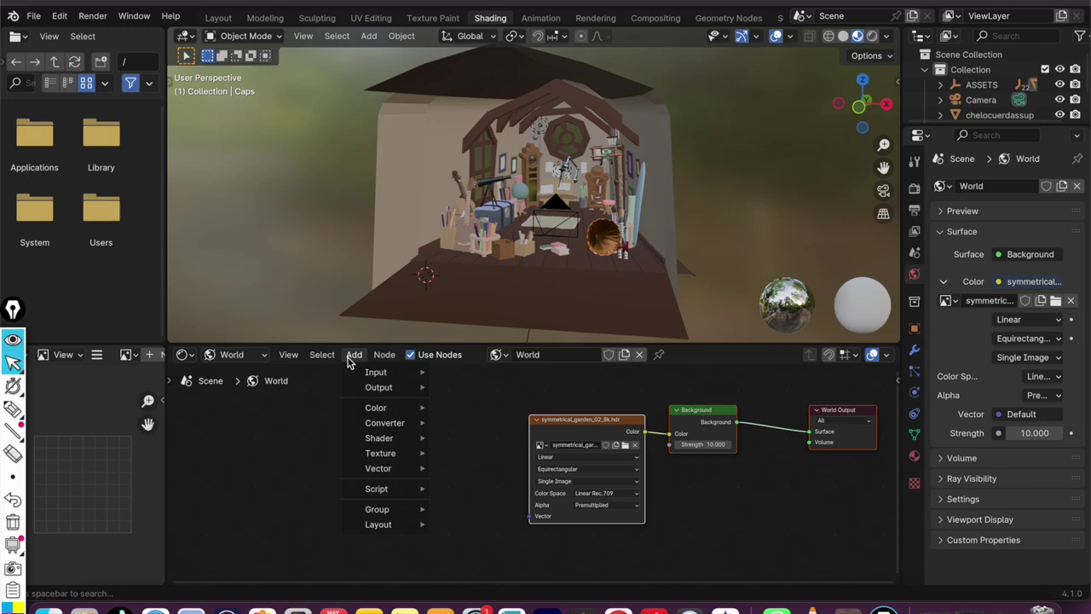
Add a Texture Coordinate node left of the garden image texture.
text(coo)
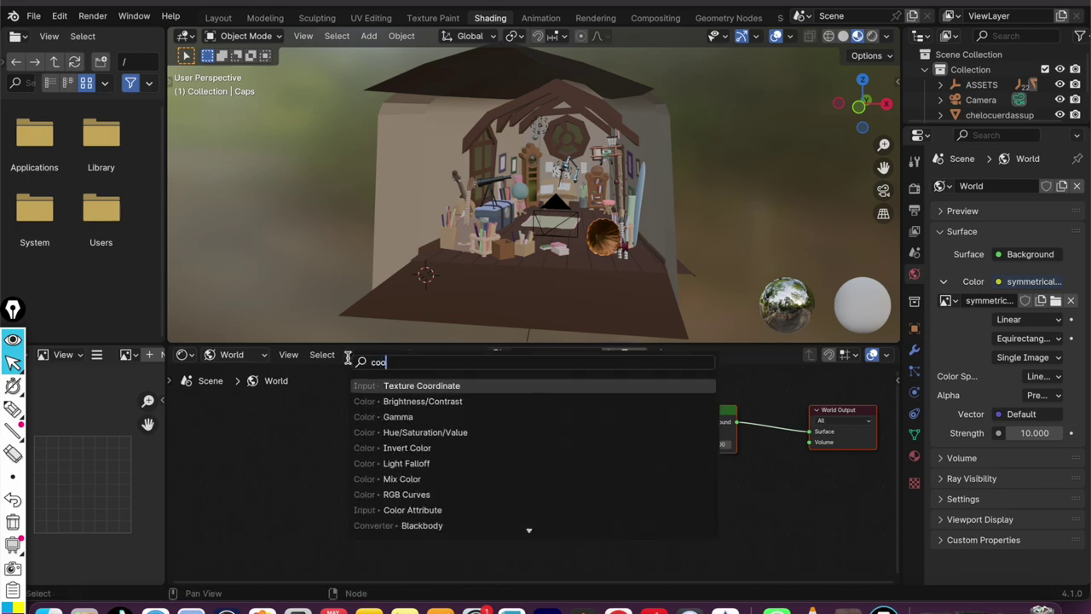
key(Escape)
click(347, 357)
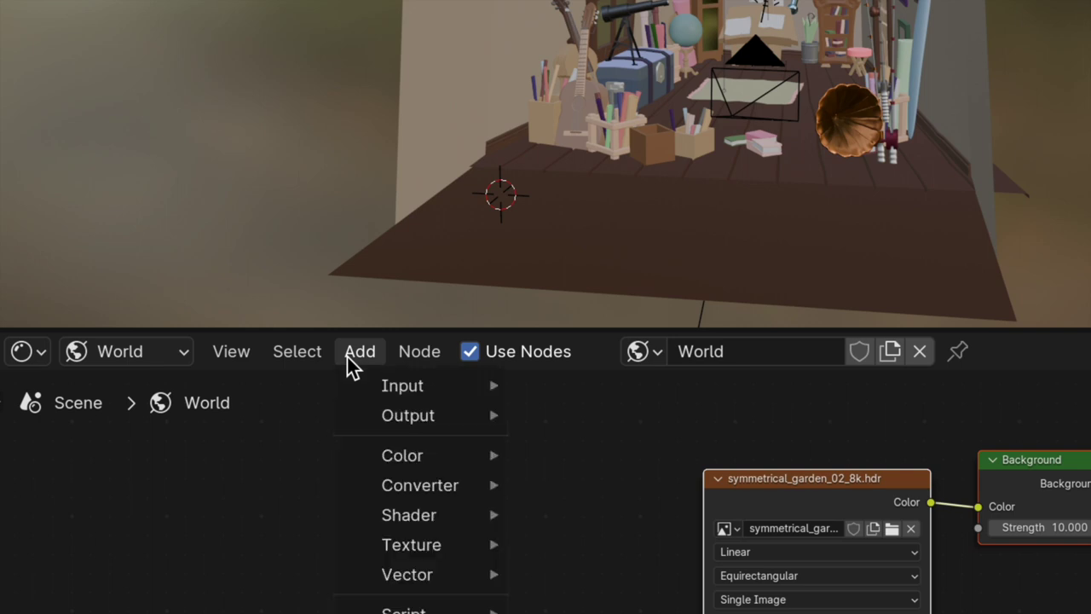
text(co)
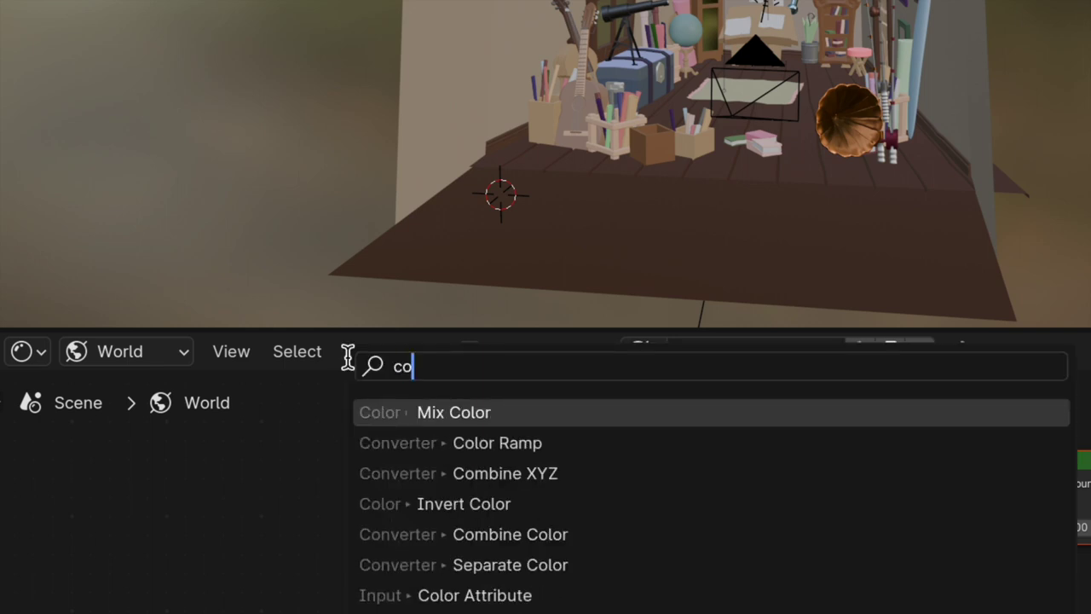
text(r)
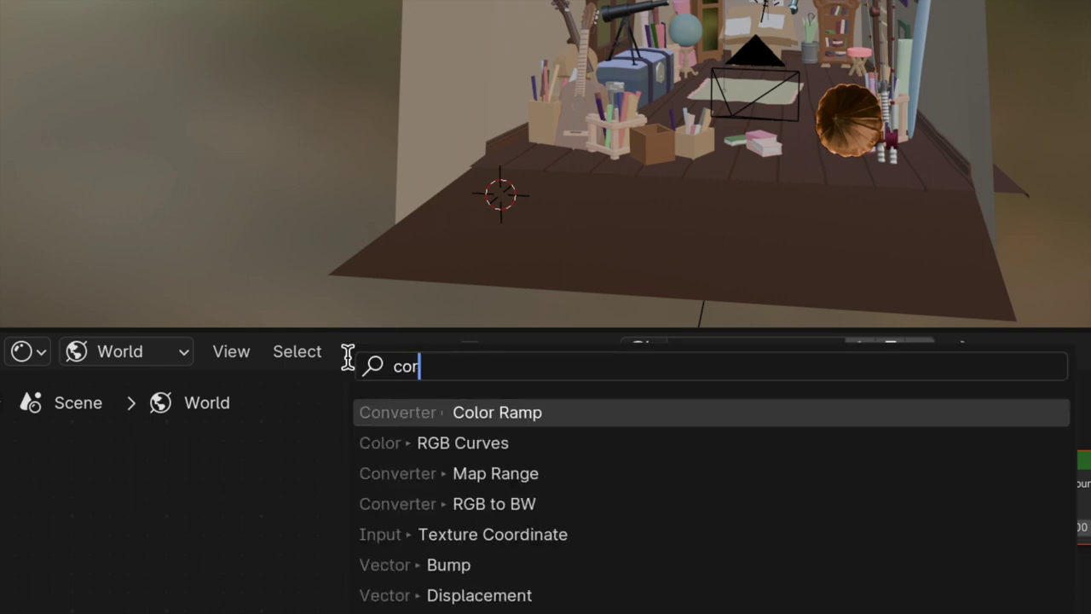
key(BackSpace)
text(or)
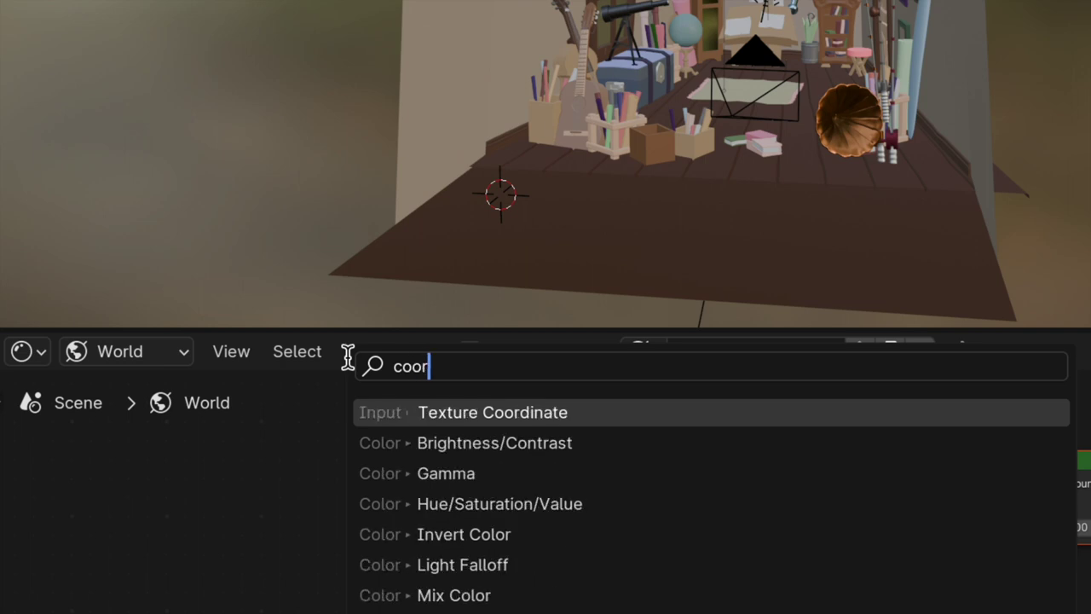
click(505, 412)
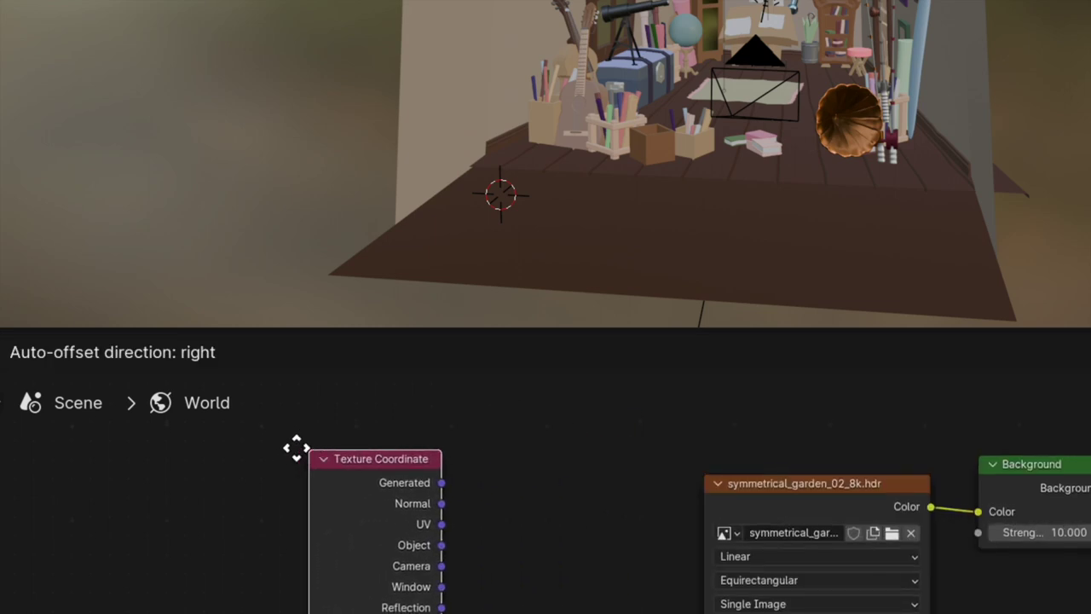
click(271, 450)
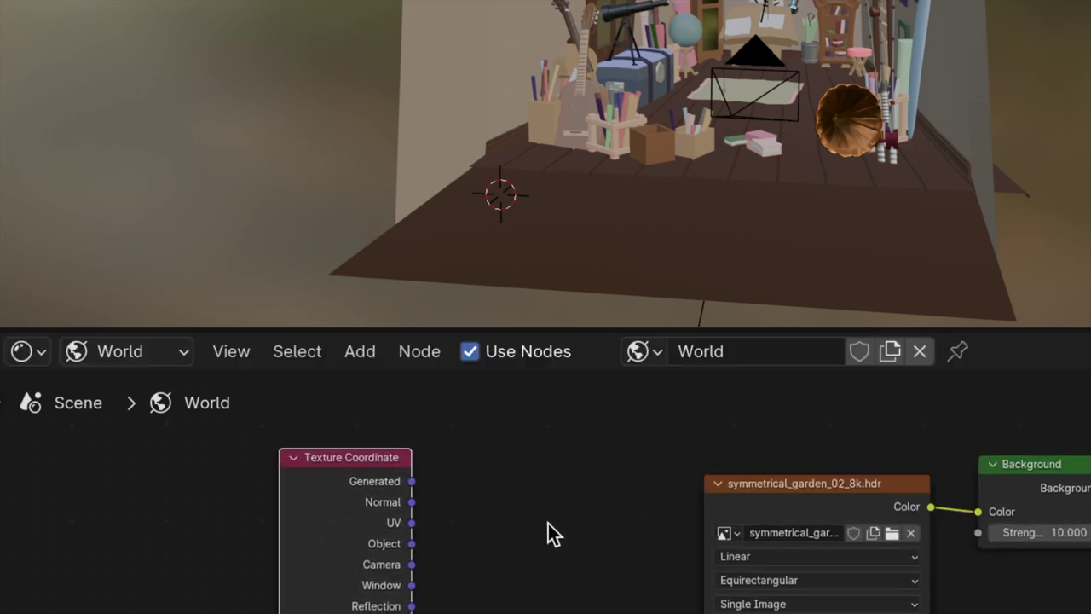
Add a Mapping node beside Texture Coordinate and arrange the nodes.
click(354, 352)
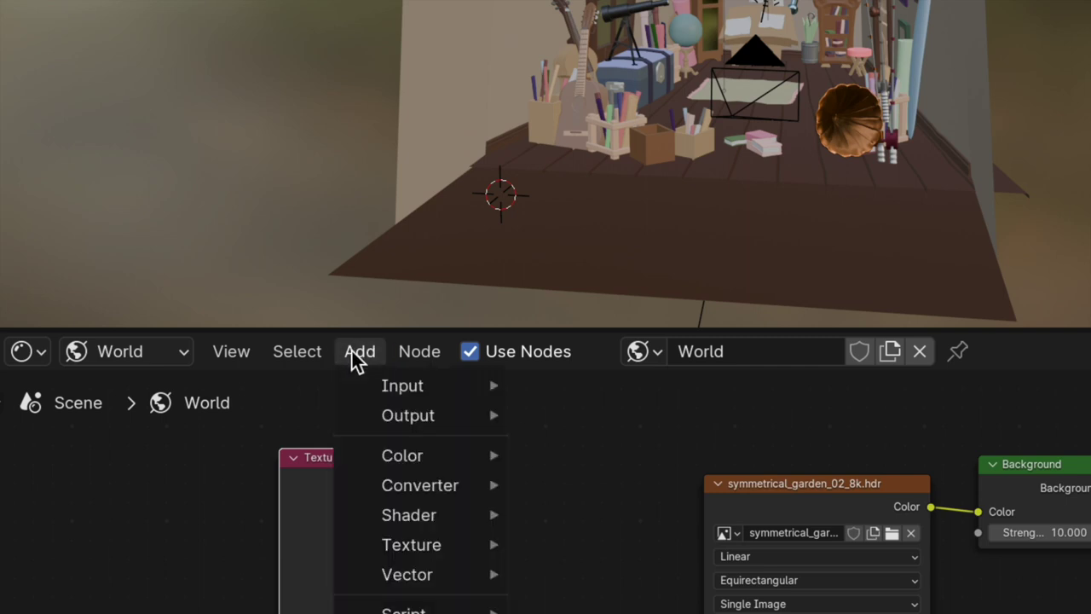
text(map)
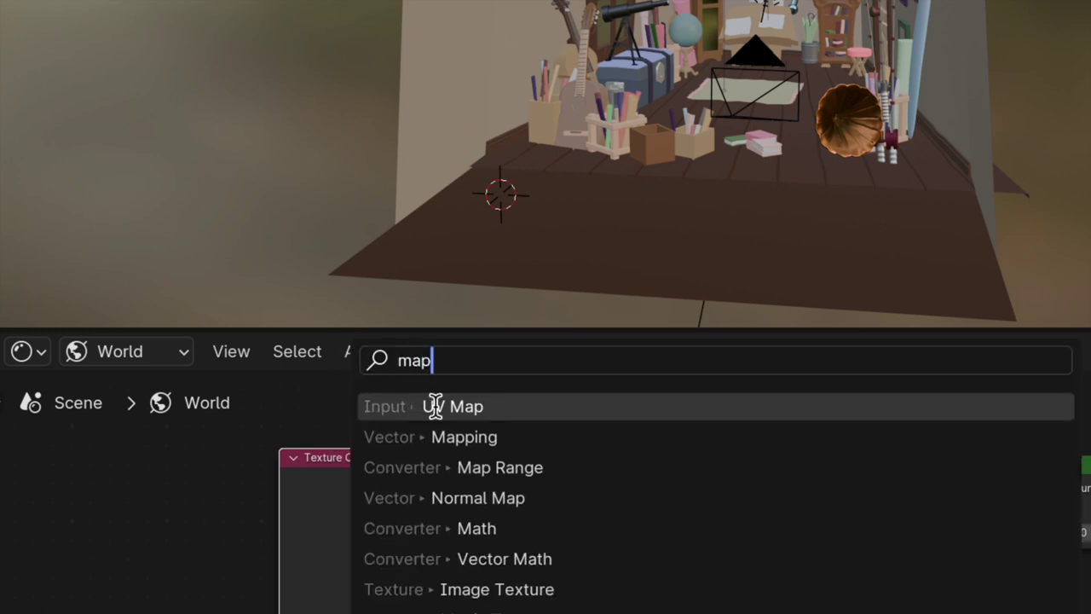
click(516, 436)
click(499, 431)
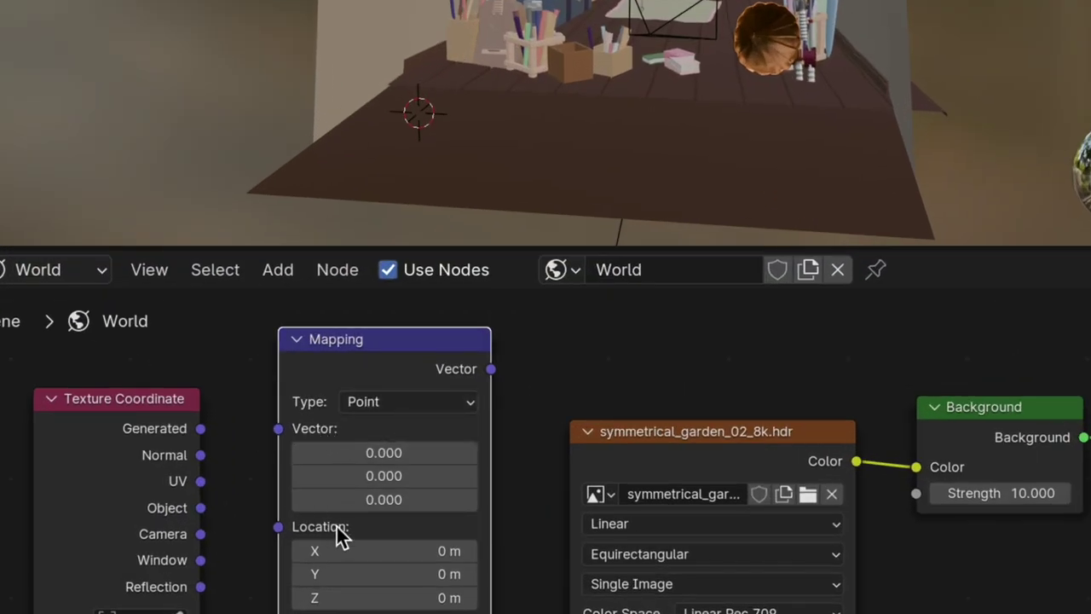
middle_drag(519, 531, 548, 418)
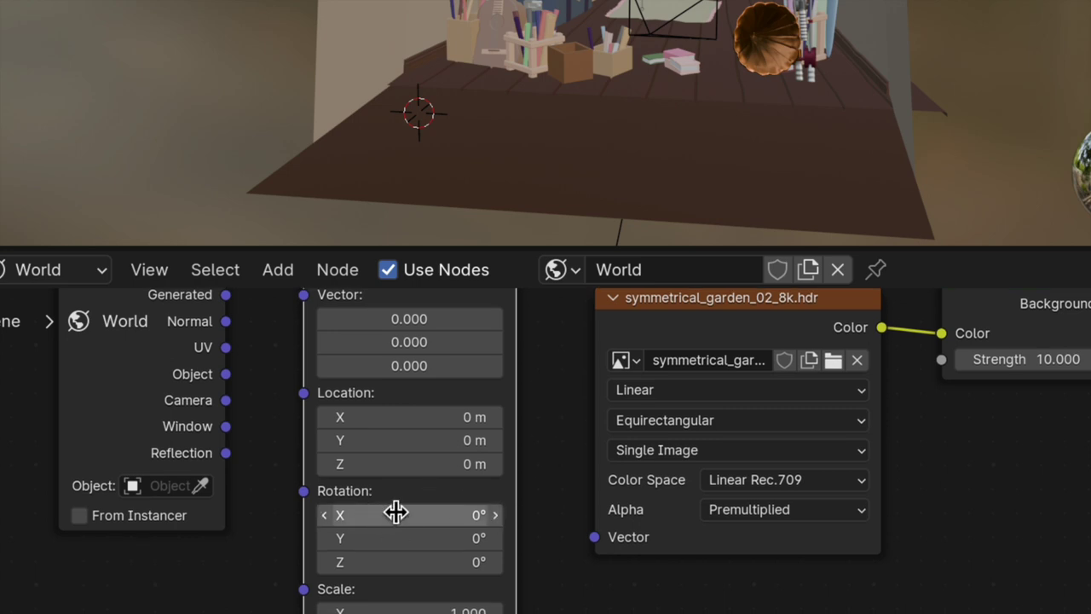
middle_drag(565, 602, 587, 487)
drag(208, 343, 188, 331)
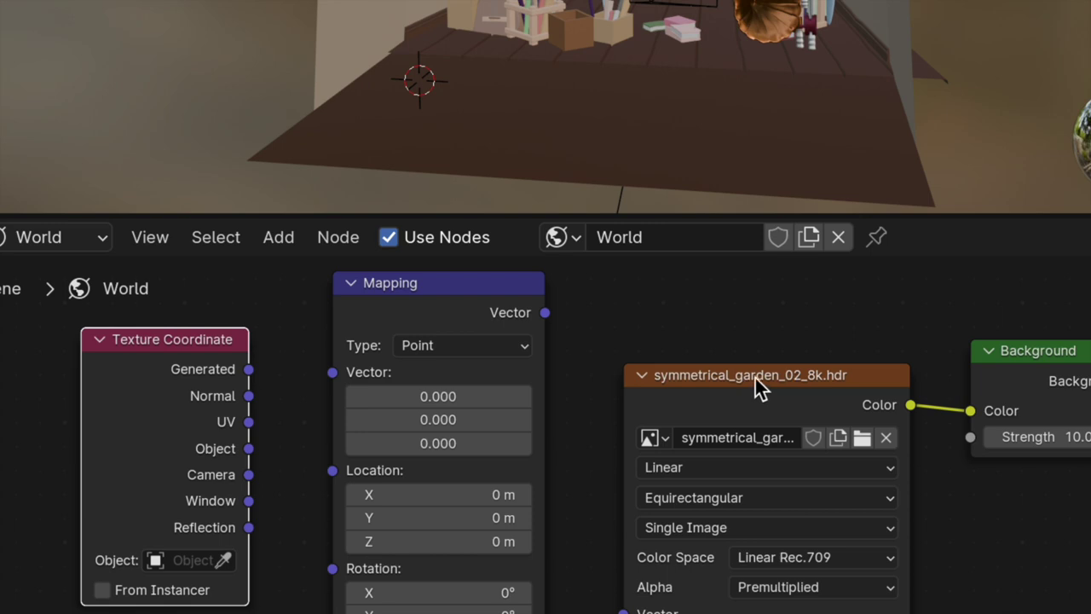
mouse_move(751, 374)
mouse_down()
mouse_move(736, 352)
mouse_move(751, 351)
mouse_up()
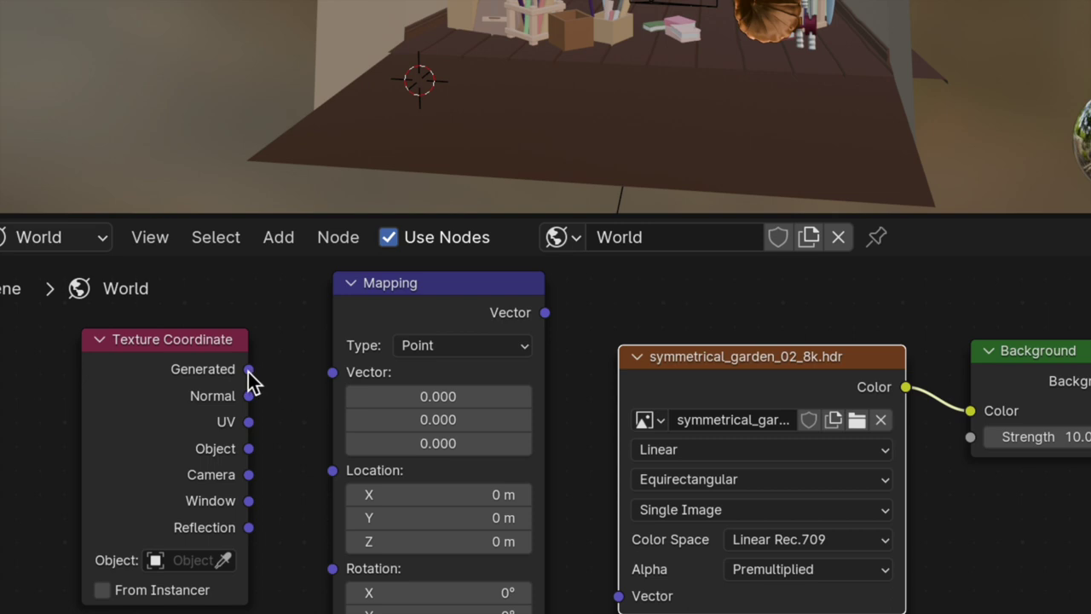
Link Generated into the Mapping Vector, and Mapping's output into the image's Vector input.
mouse_move(254, 370)
mouse_down()
mouse_move(284, 394)
mouse_move(334, 373)
mouse_up()
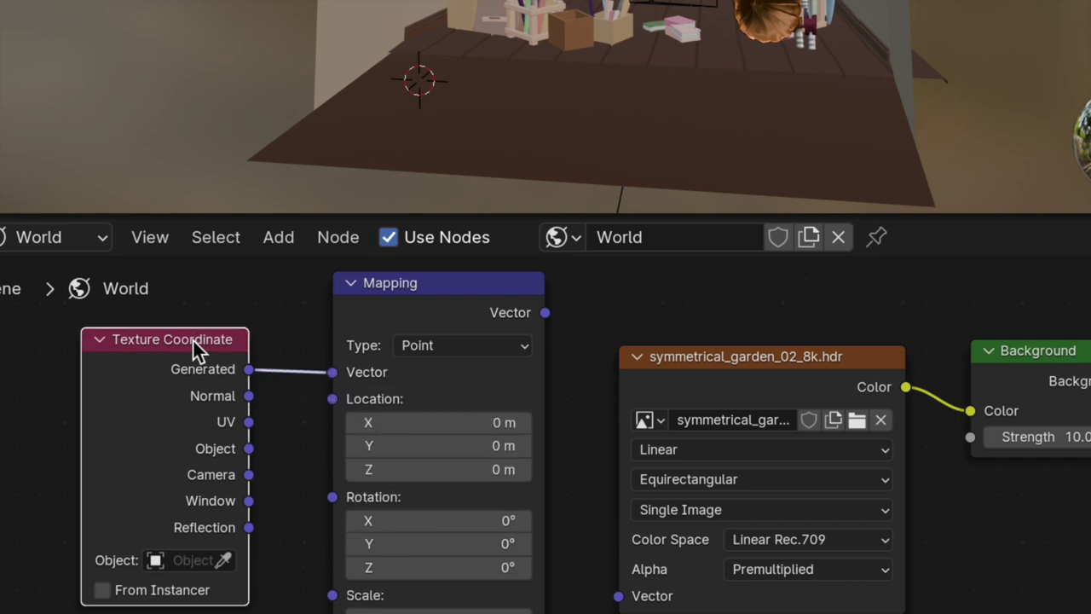
drag(195, 345, 216, 304)
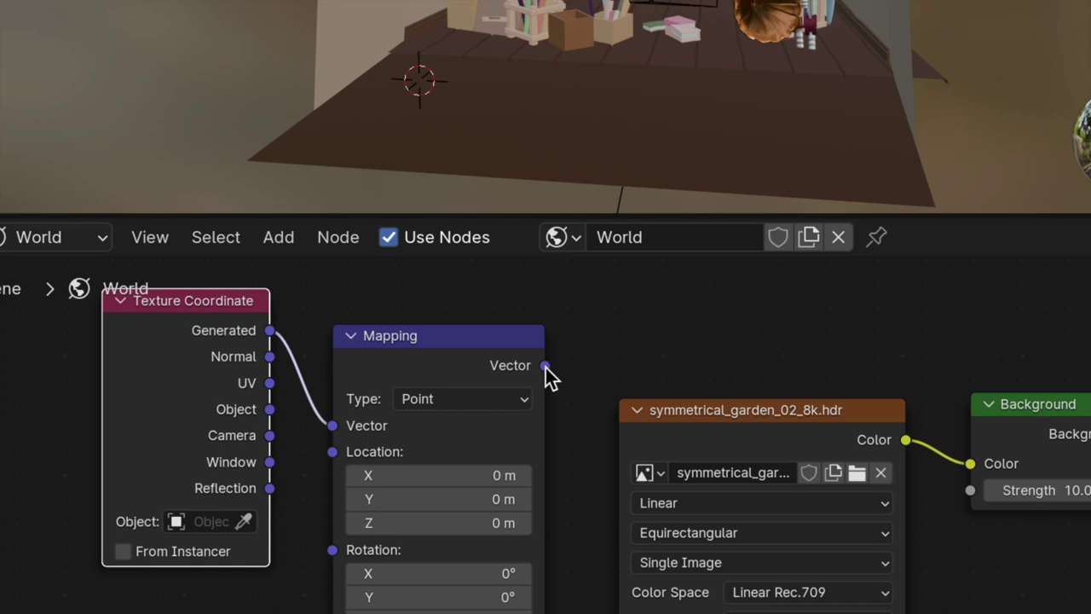
middle_drag(750, 355, 725, 286)
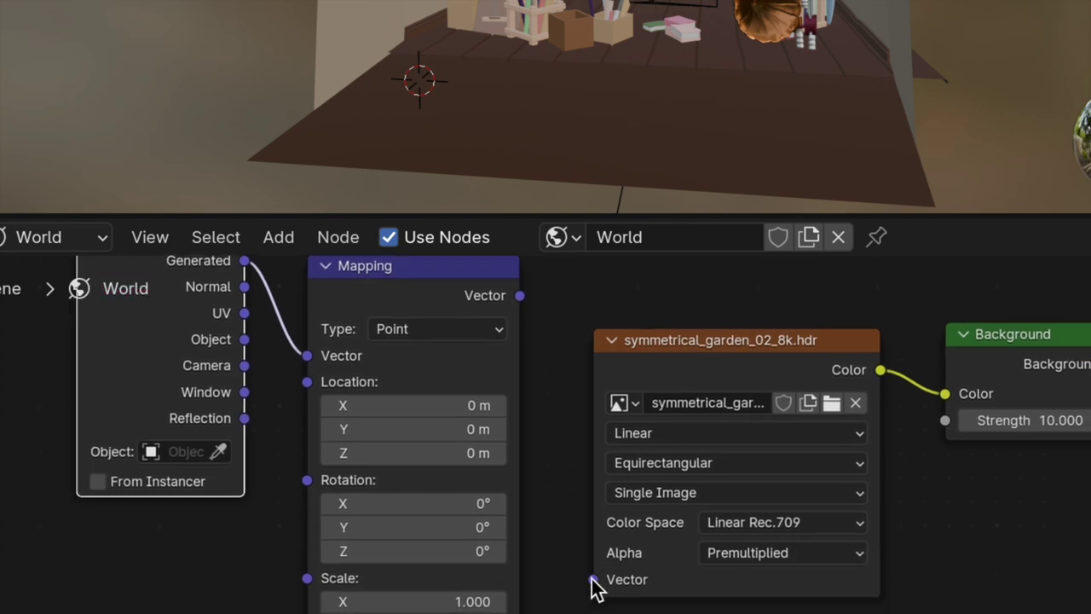
mouse_move(520, 296)
mouse_down()
mouse_move(615, 549)
mouse_move(594, 579)
mouse_up()
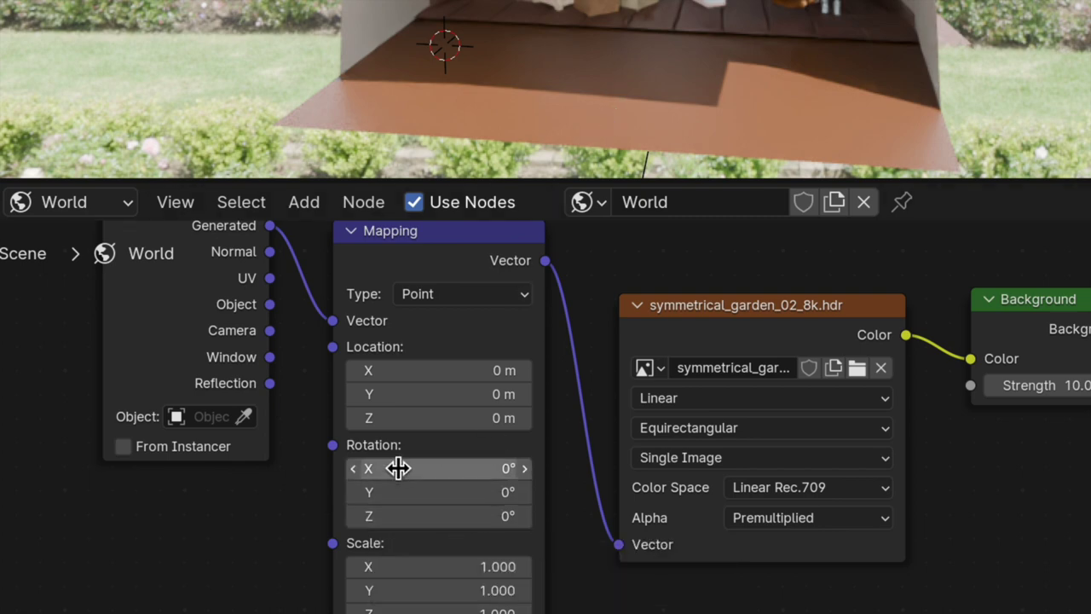
mouse_move(414, 550)
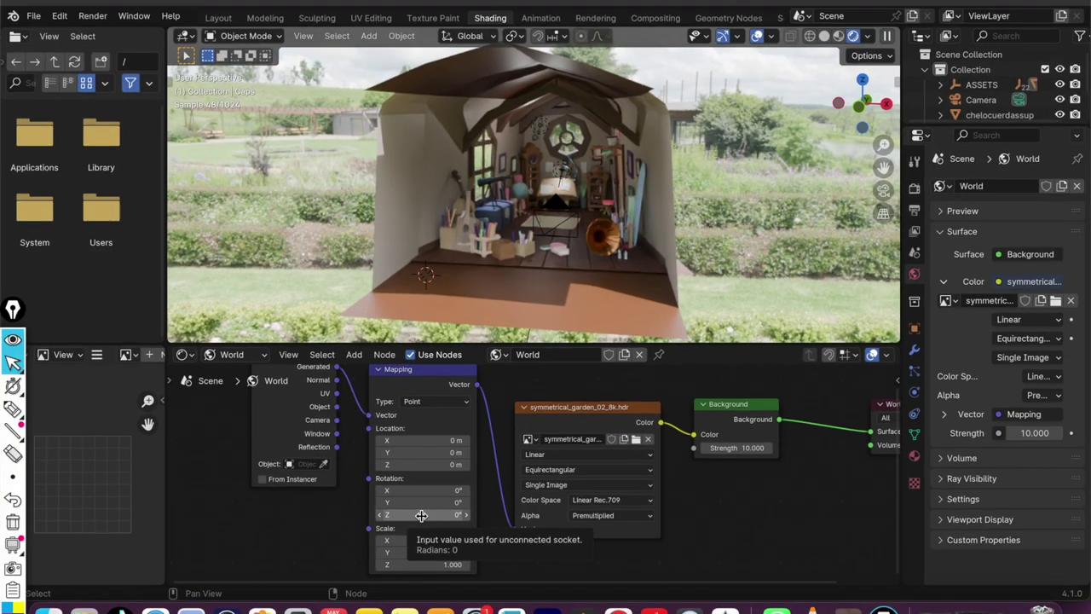
Sketch a rotation hint over the room with the marker, then erase it.
click(13, 409)
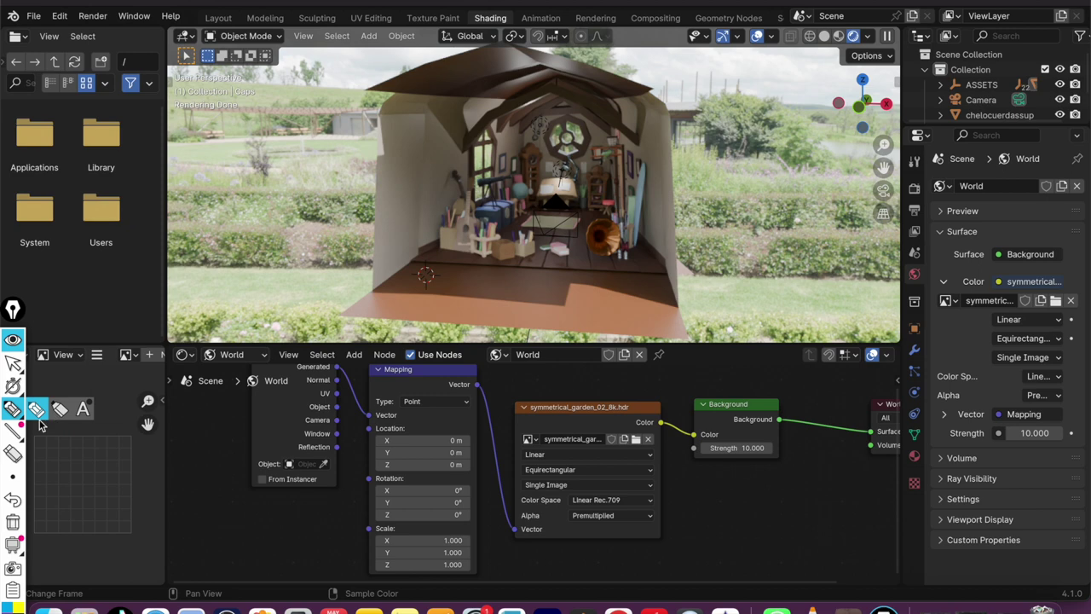
drag(525, 67, 537, 435)
mouse_move(503, 206)
mouse_down()
mouse_move(520, 345)
mouse_move(641, 266)
mouse_up()
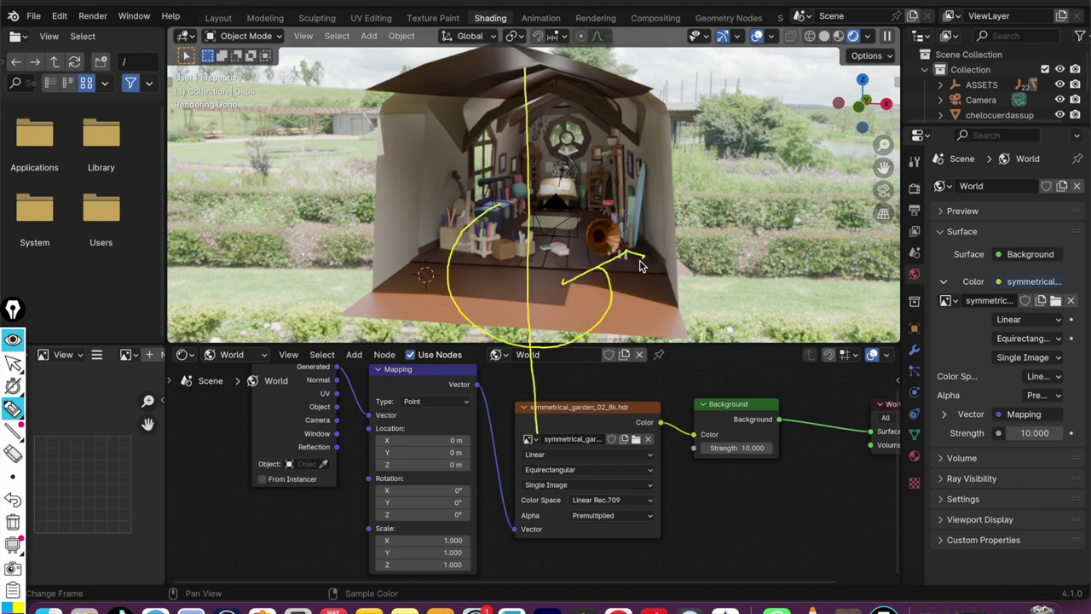
click(13, 522)
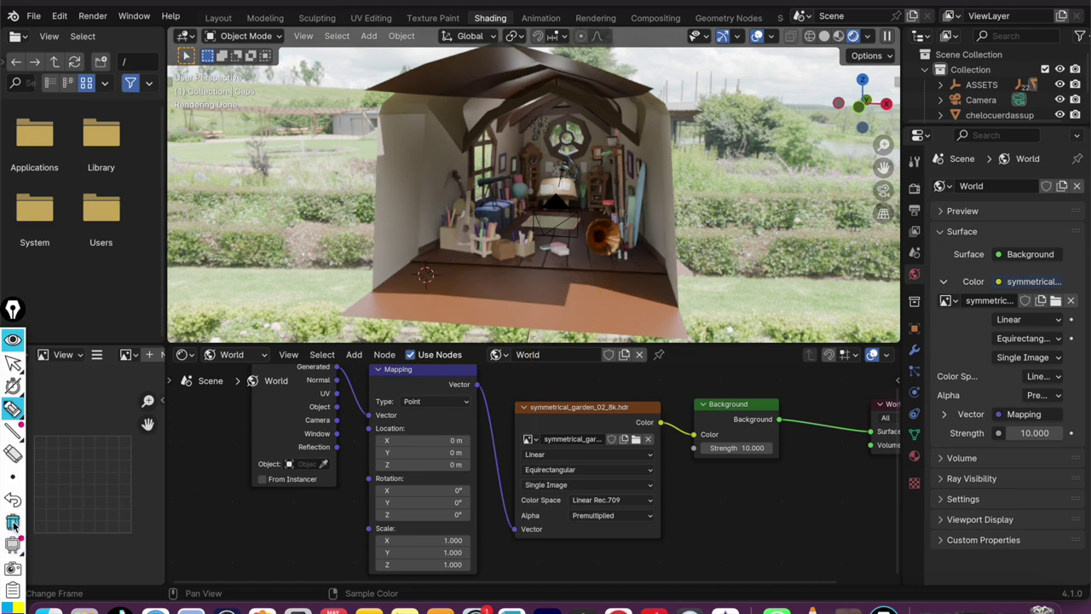
Rotate the garden environment to 117° around Z and view through the scene camera.
click(13, 362)
click(15, 386)
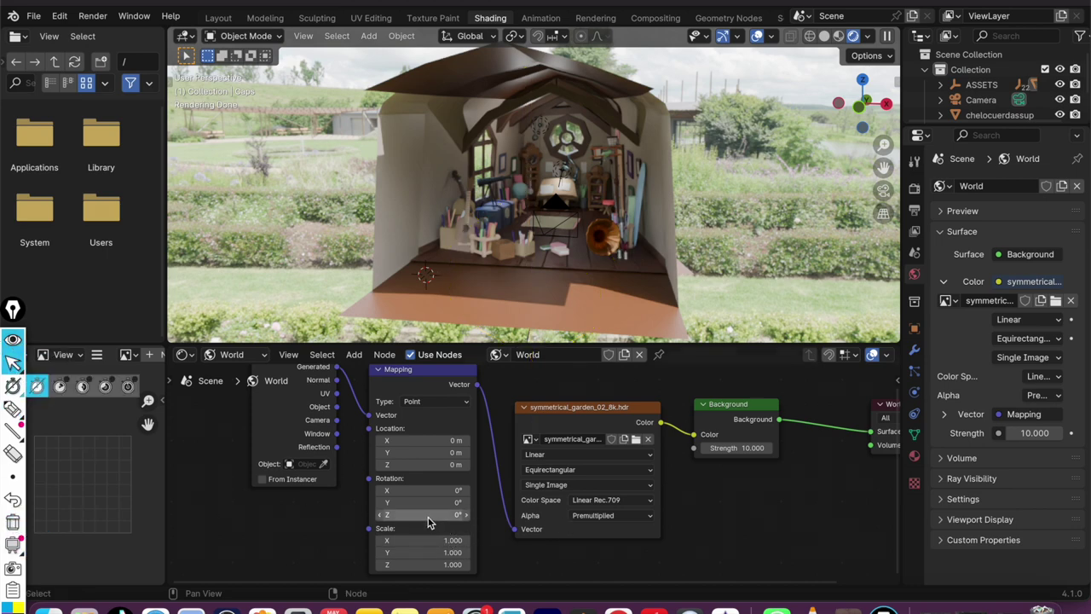
drag(429, 519, 460, 515)
key(KP_0)
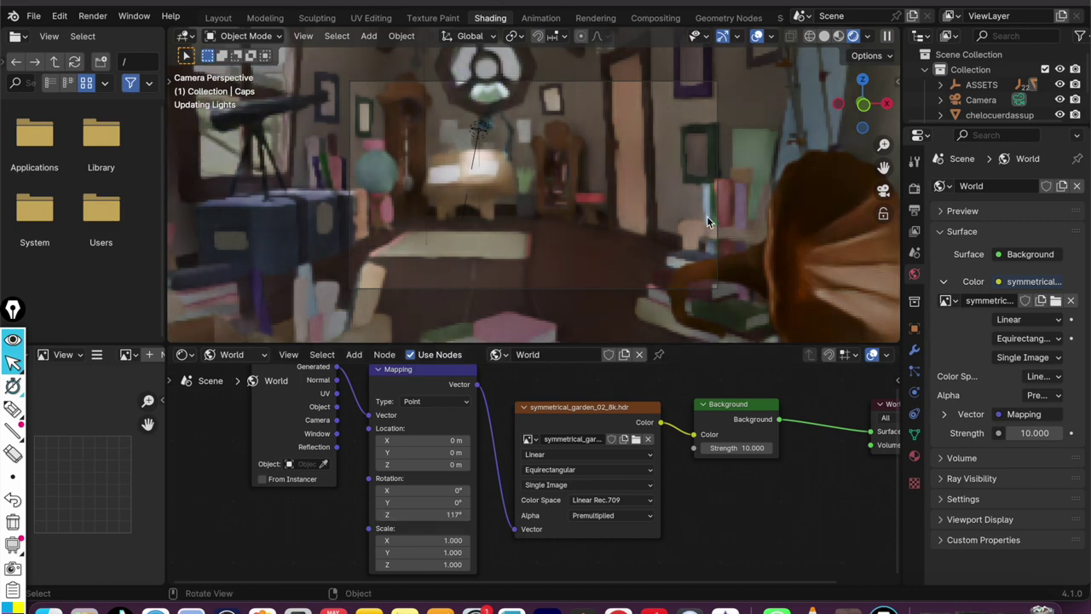
Leave camera view, turn the environment to -159° around Z, and move back inside the room.
click(867, 203)
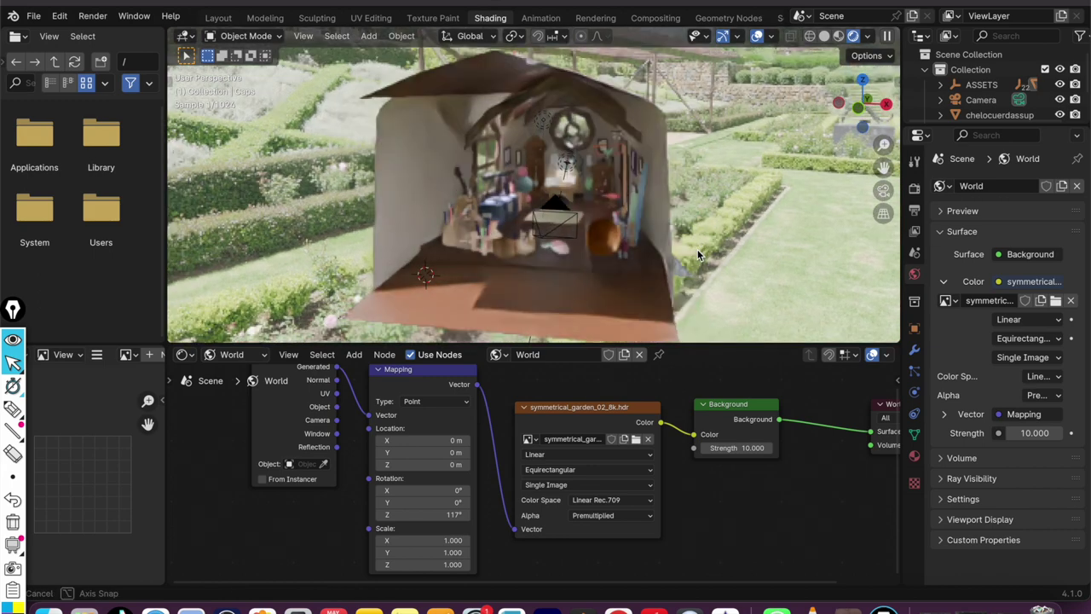
mouse_move(440, 517)
mouse_down()
mouse_move(452, 514)
mouse_move(358, 515)
mouse_up()
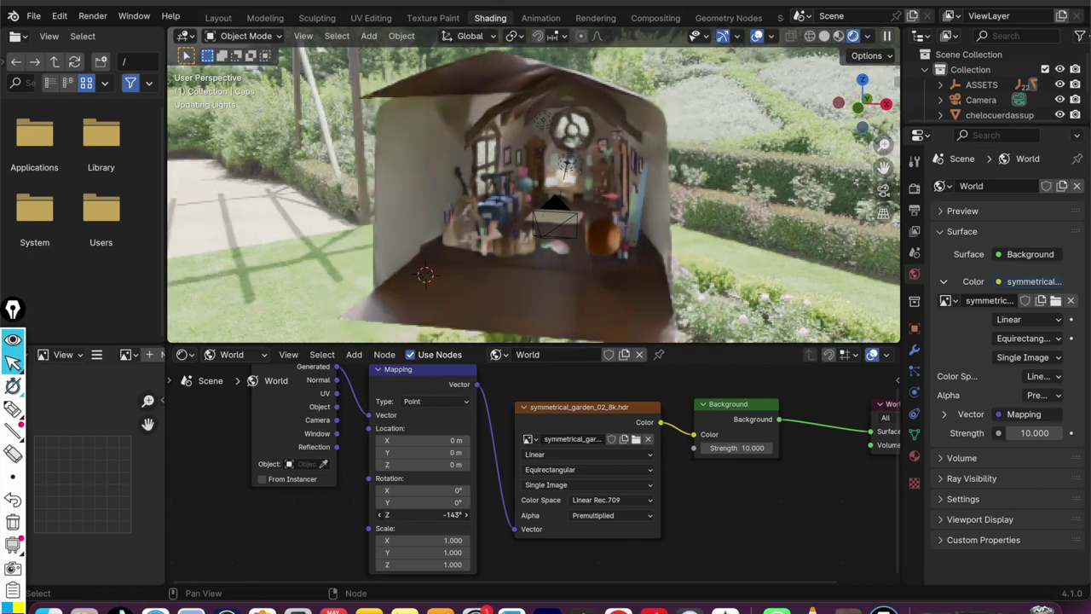
drag(426, 515, 425, 515)
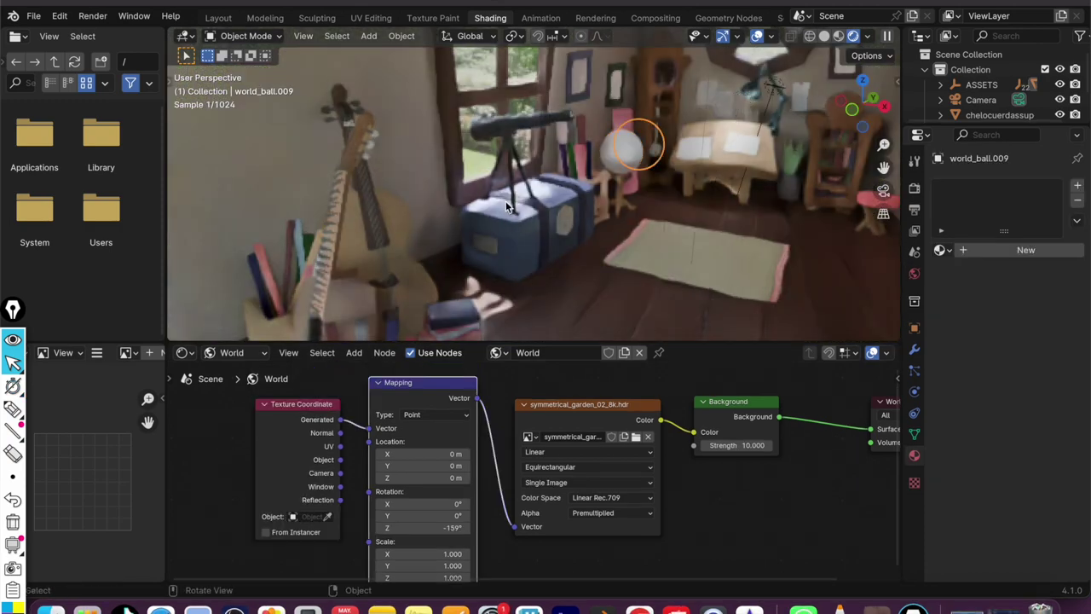
middle_drag(537, 204, 506, 201)
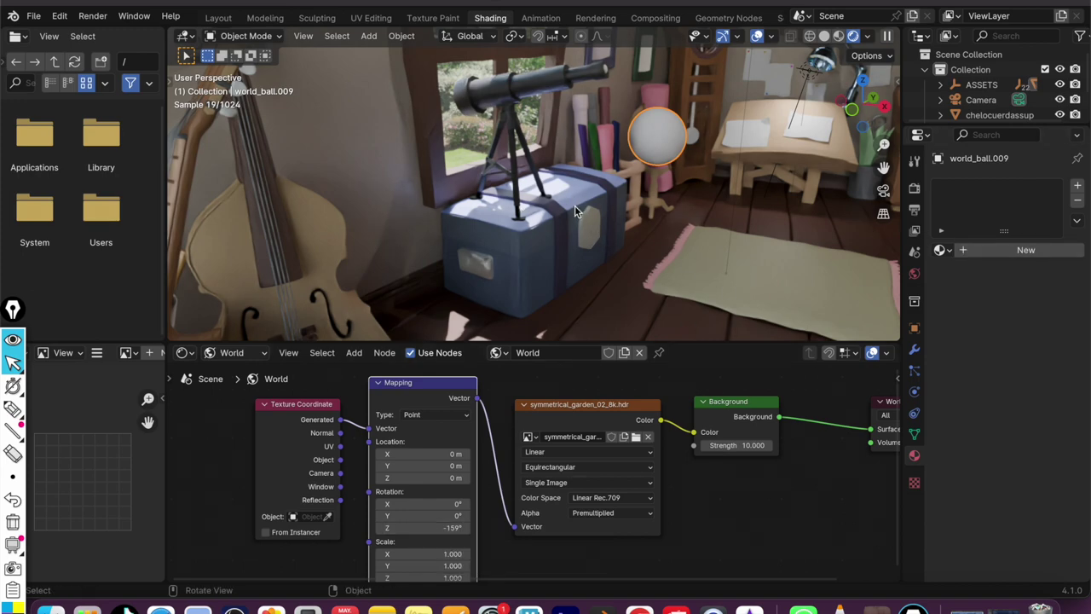
Circle the rug with an annotation, then switch back to selecting.
click(13, 408)
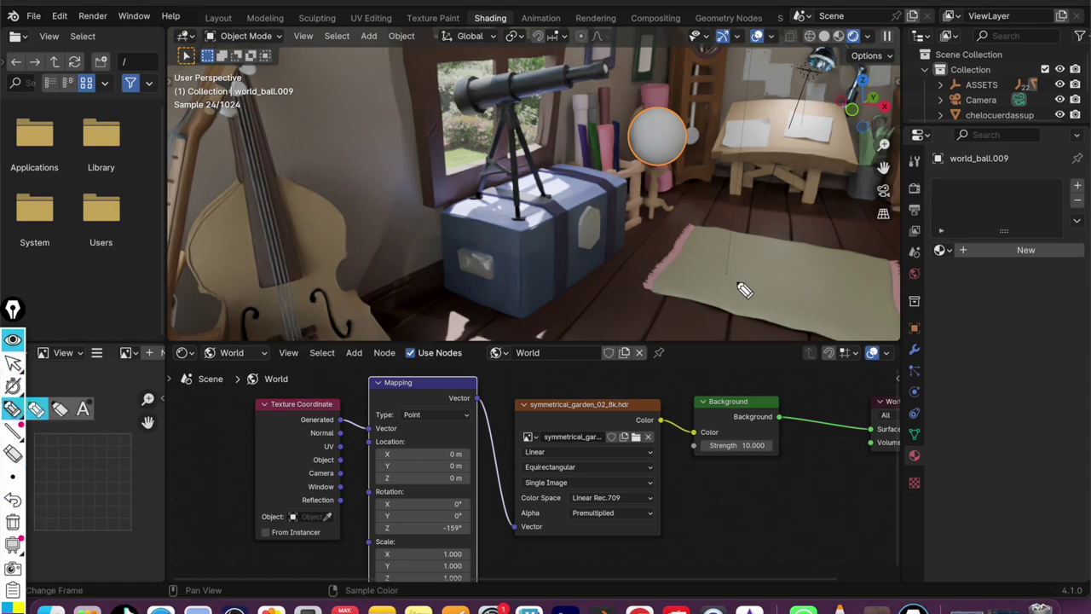
mouse_move(678, 220)
mouse_down()
mouse_move(846, 279)
mouse_move(668, 207)
mouse_up()
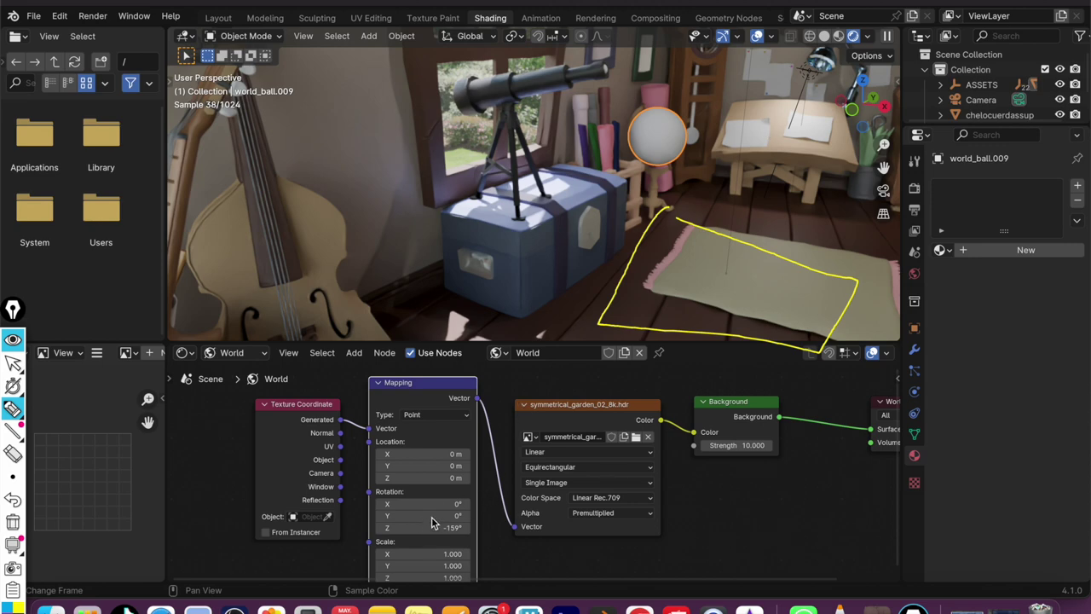
click(12, 385)
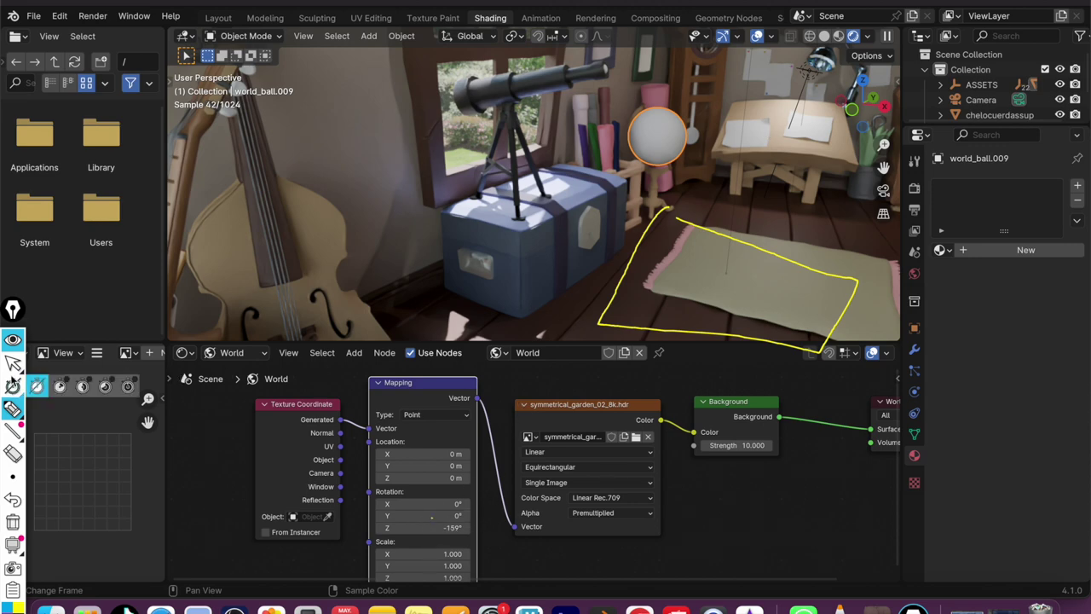
click(13, 363)
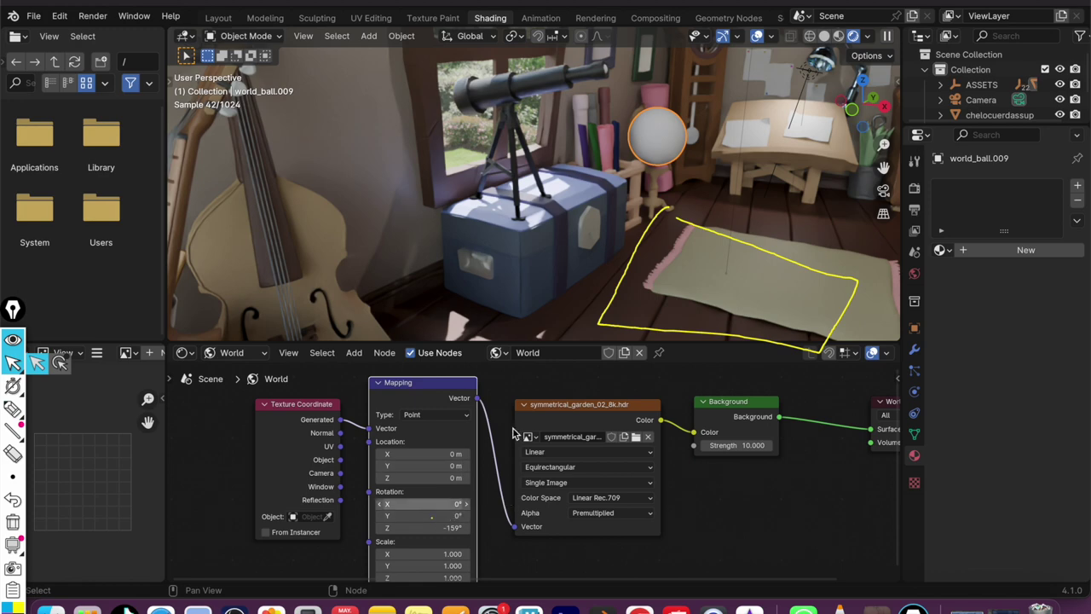
Tilt the garden environment to 38.4° around Y and erase the rug annotation.
click(849, 116)
drag(848, 116, 861, 109)
drag(426, 516, 433, 516)
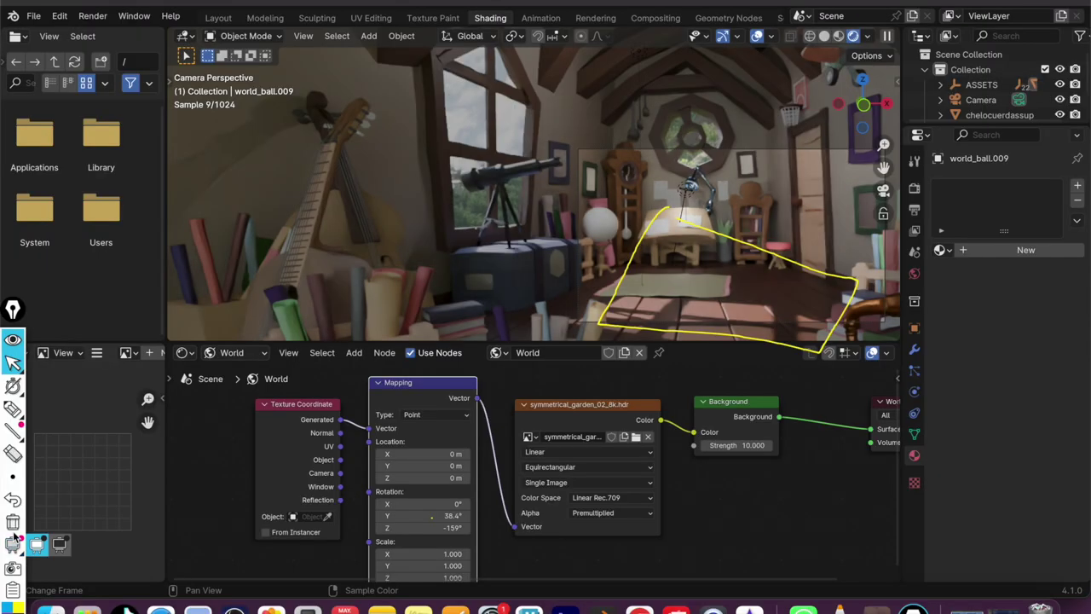
click(13, 523)
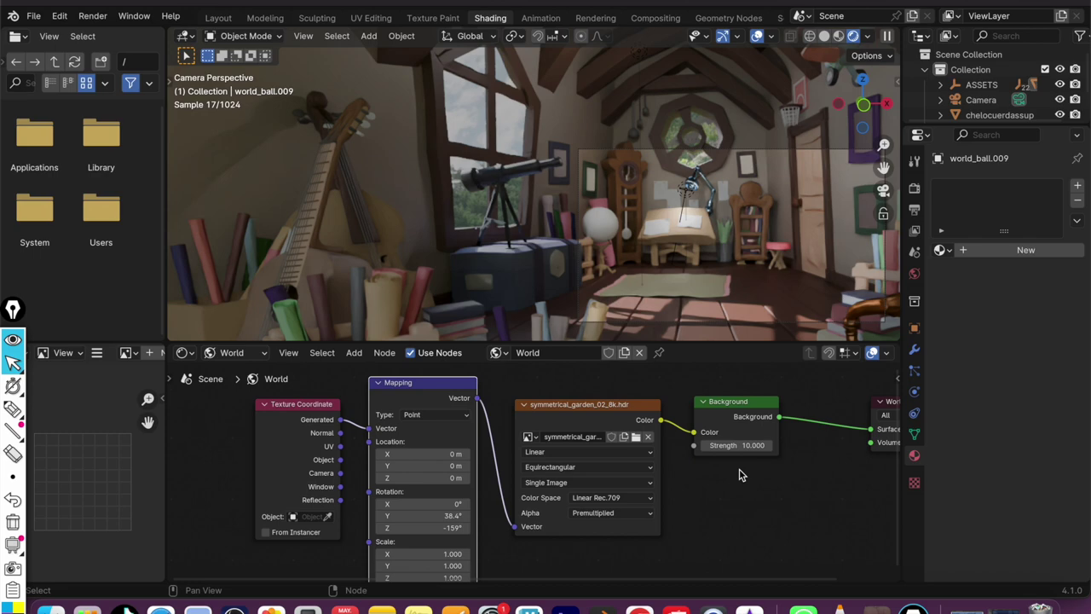
Expand Ray Visibility in the World properties and render the room image.
click(913, 273)
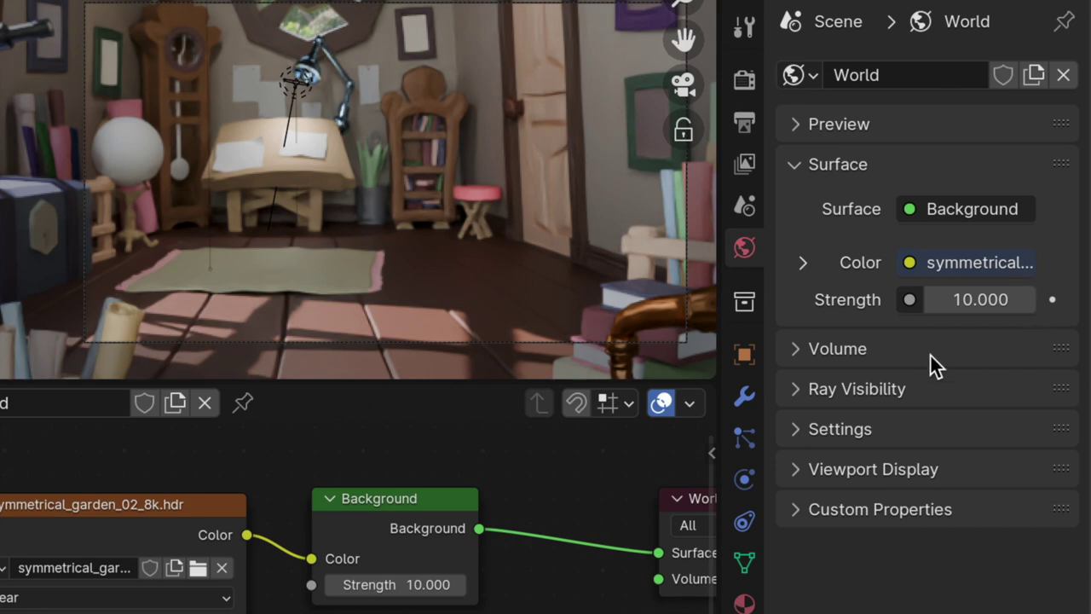
click(877, 392)
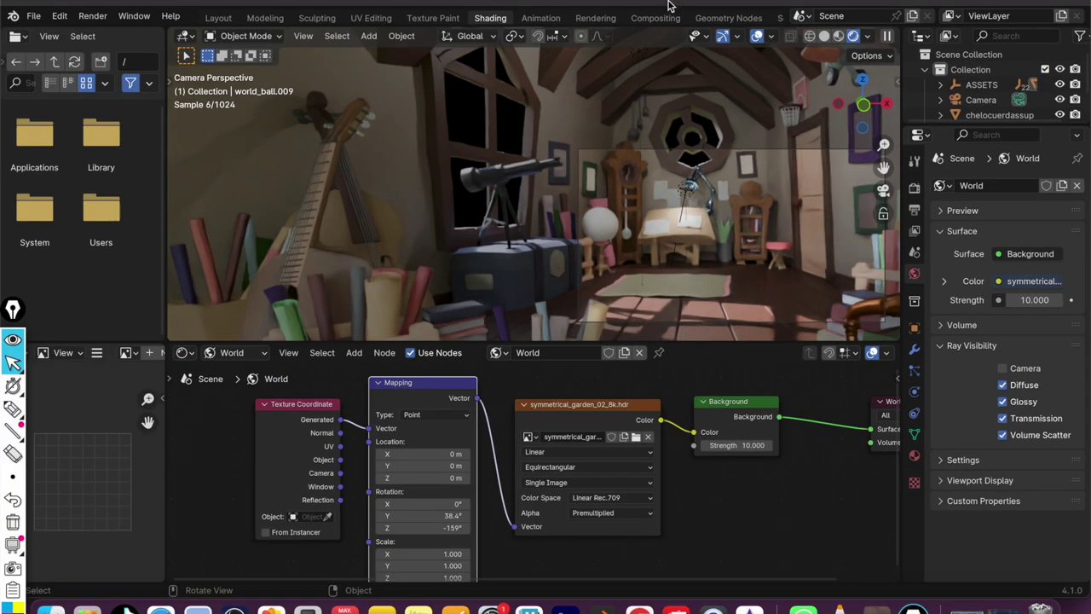
click(92, 16)
click(106, 34)
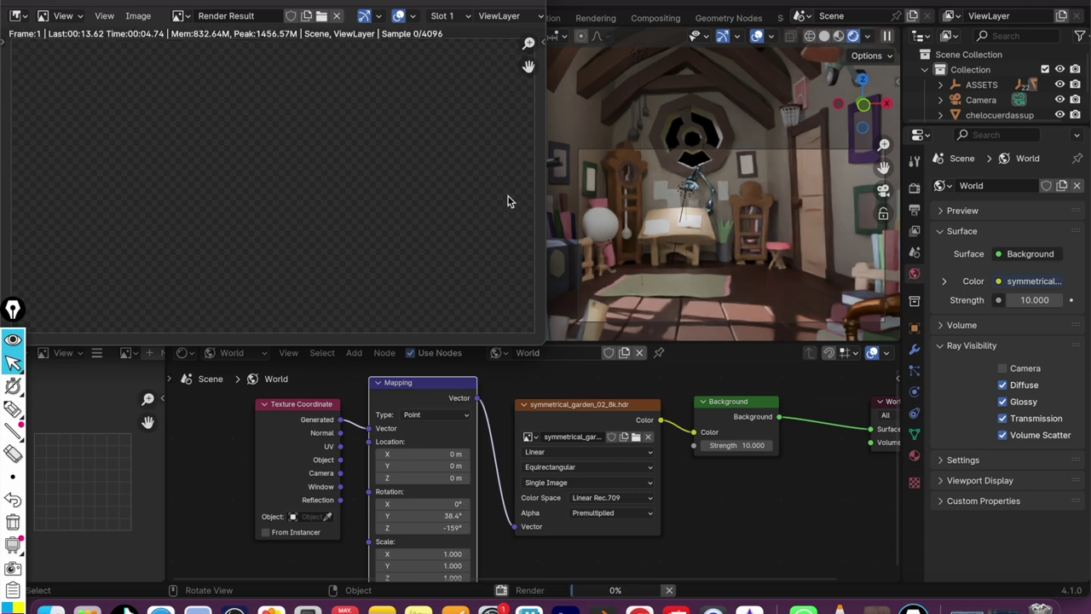
Settle the world Mapping rotation at 40.2° on Y and -156° on Z.
scroll(269, 285, down, 3)
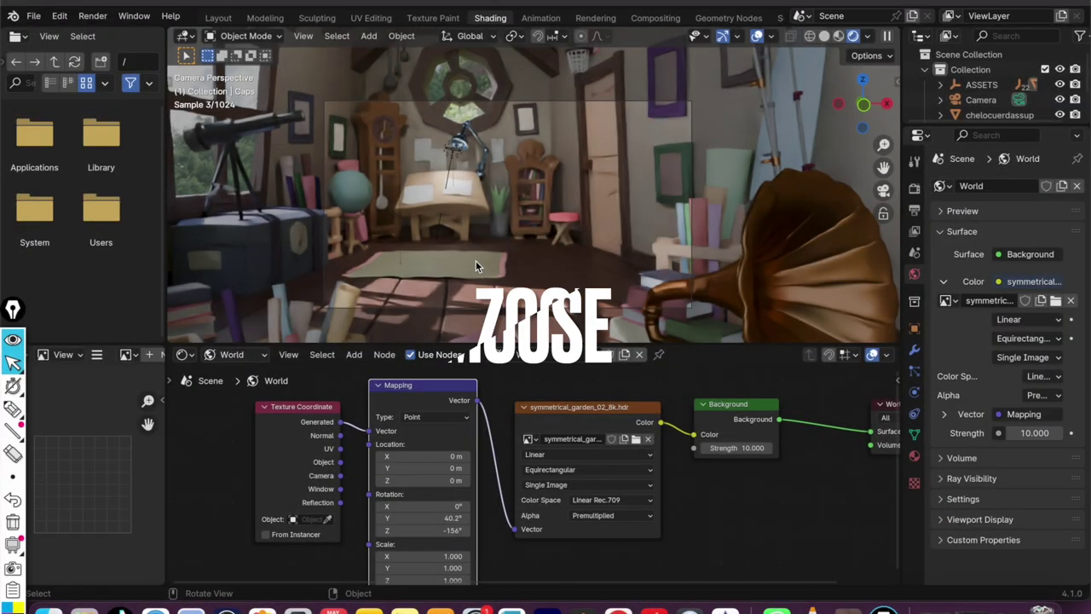
Turn on Auto Depth in Preferences > Navigation and close the Preferences window.
click(60, 15)
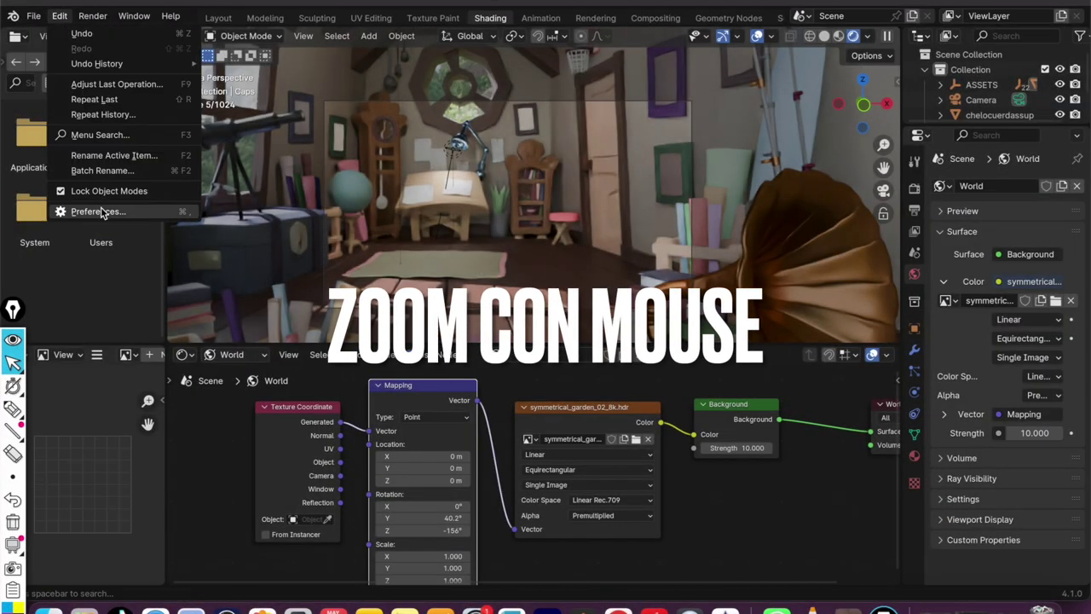
click(98, 211)
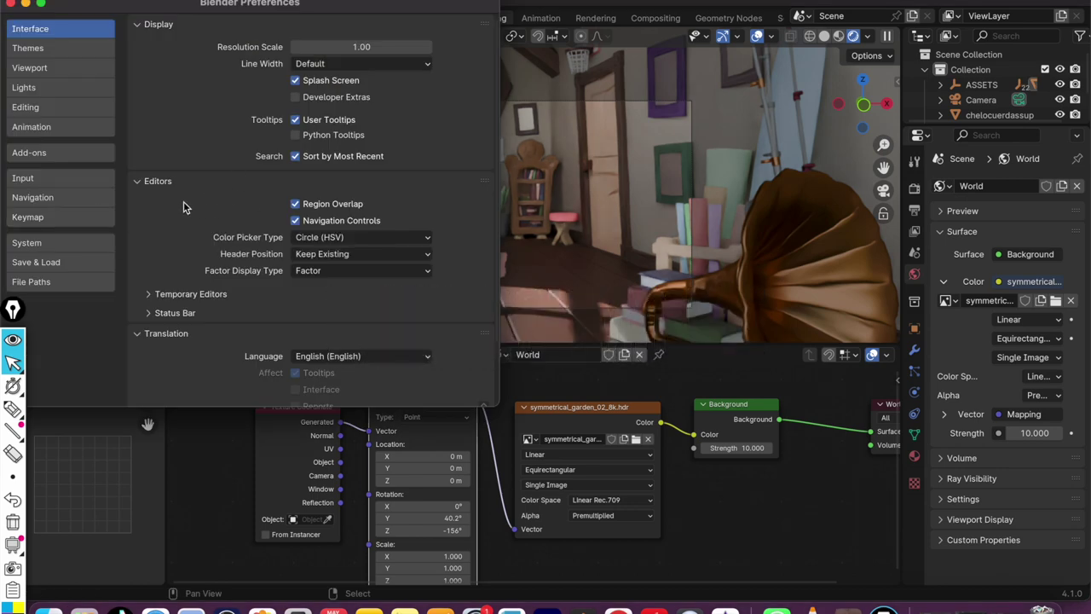
click(36, 198)
click(312, 121)
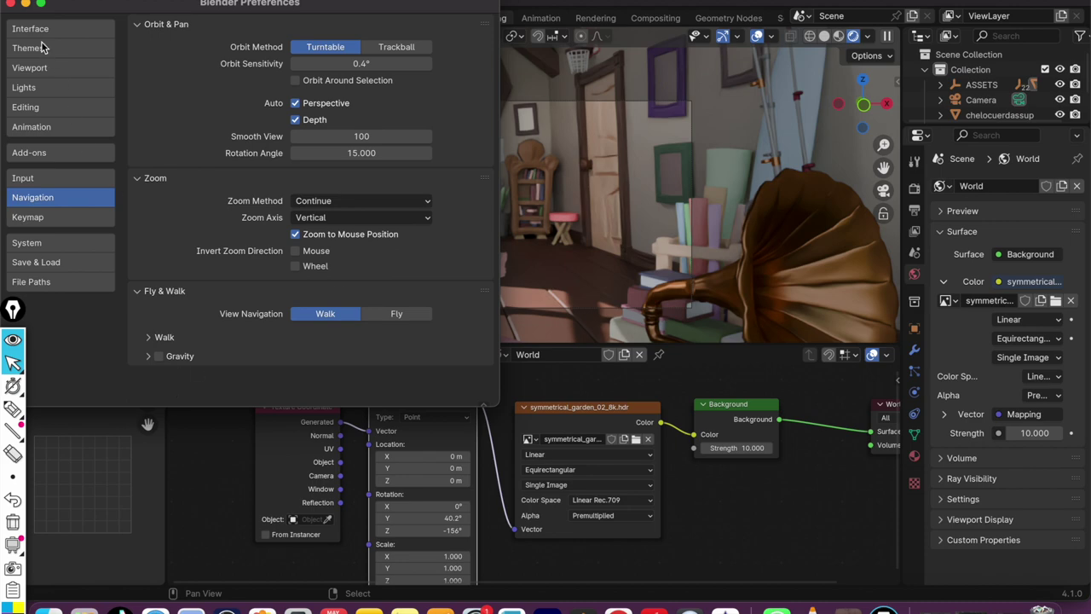
drag(73, 7, 92, 12)
click(107, 18)
middle_drag(537, 213, 560, 209)
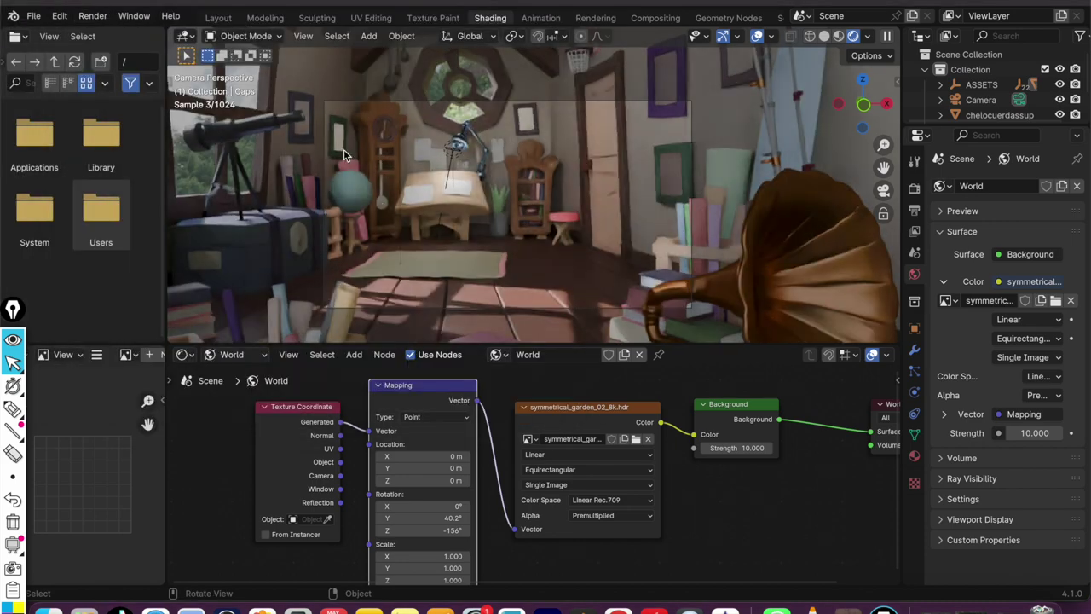
Select the small sphere beside the globe, then the desk, zooming in.
click(352, 188)
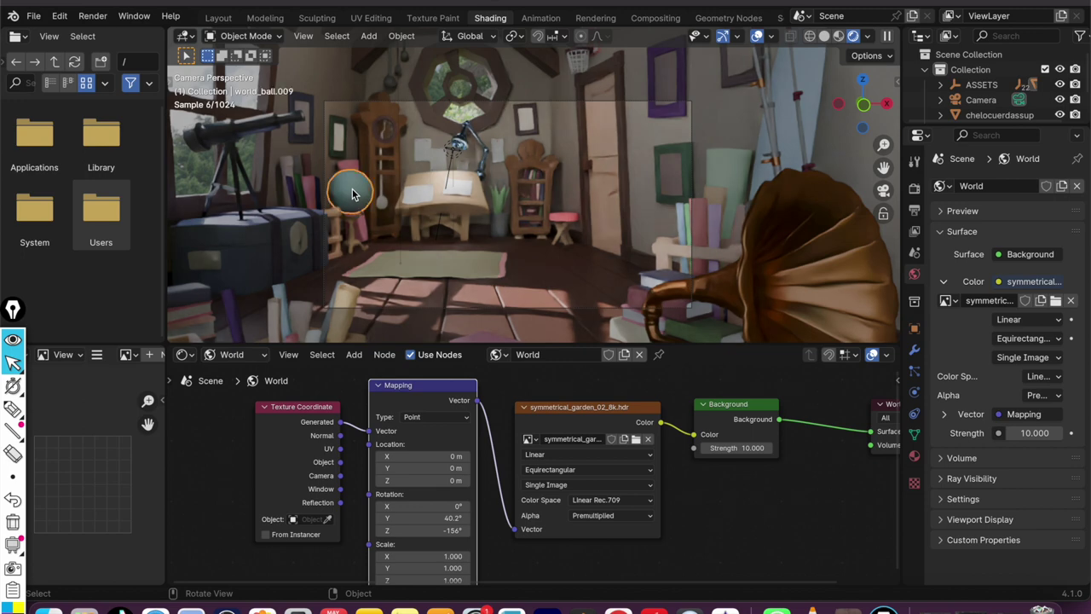
click(423, 181)
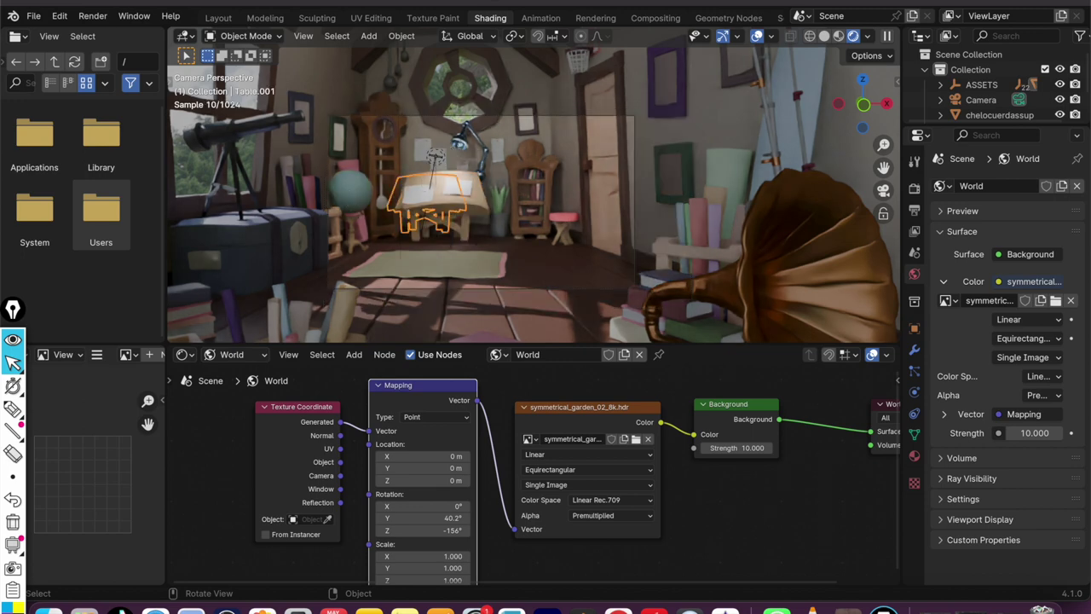
scroll(349, 194, up, 2)
scroll(349, 195, up, 3)
scroll(349, 194, up, 3)
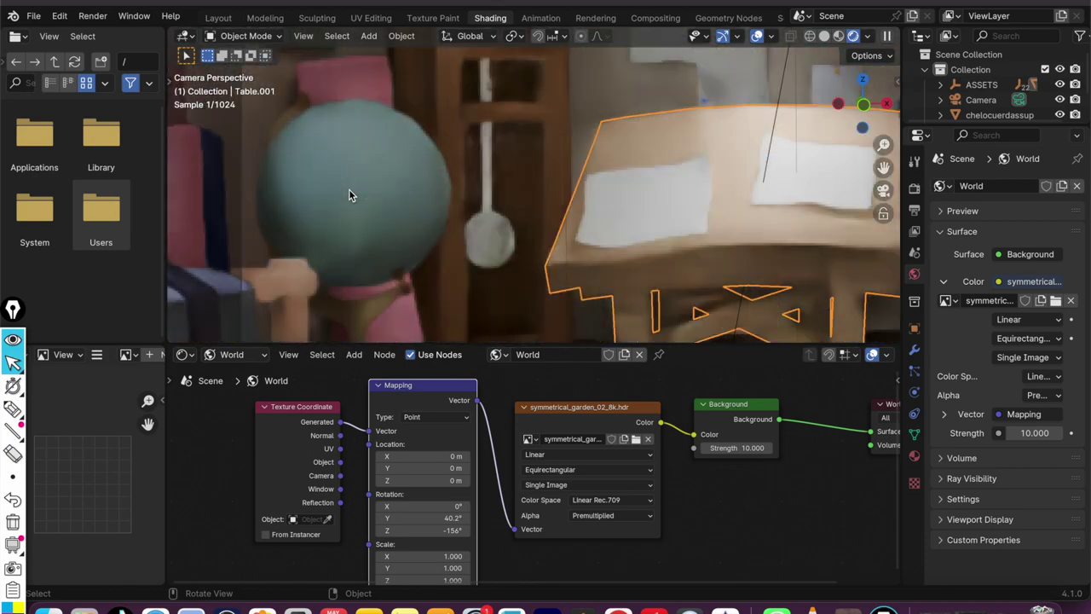
In the Layout workspace, select the shelving unit and zoom in close on it.
click(218, 17)
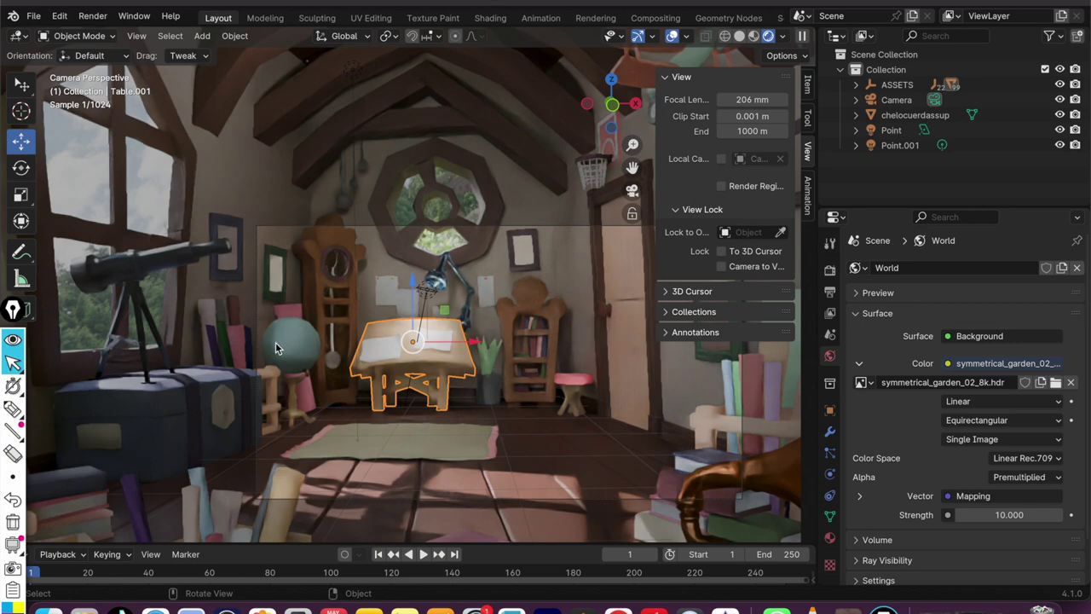
scroll(276, 341, up, 1)
scroll(277, 340, up, 1)
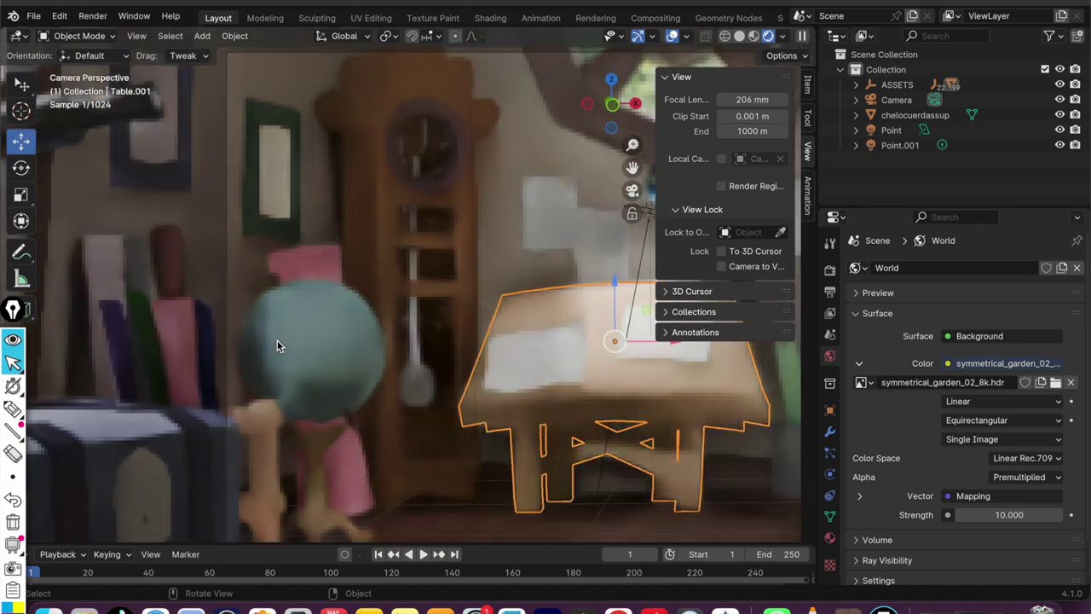
scroll(277, 340, up, 2)
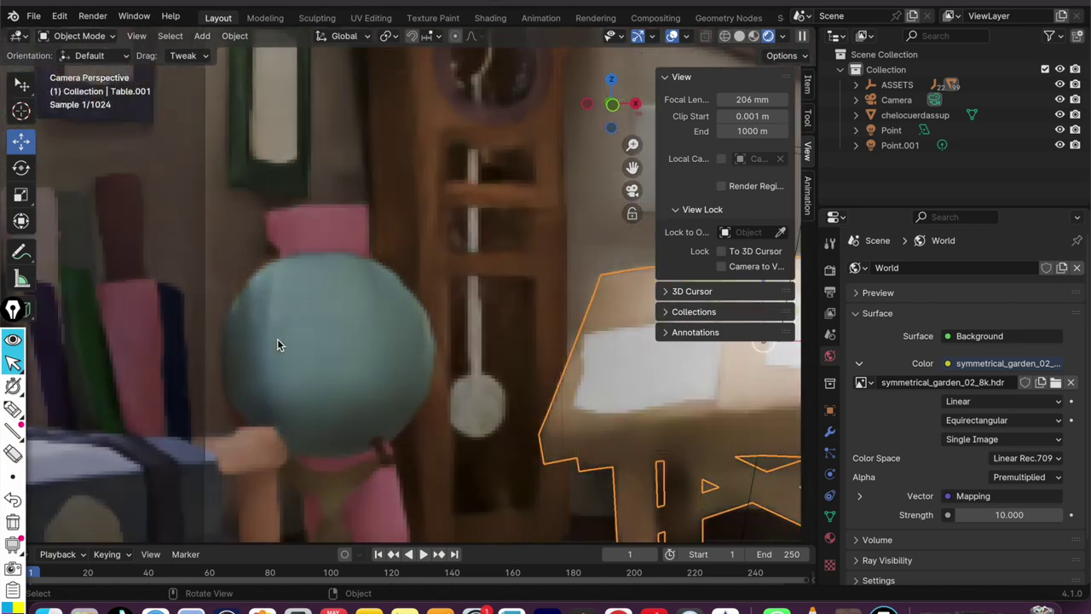
scroll(277, 339, down, 8)
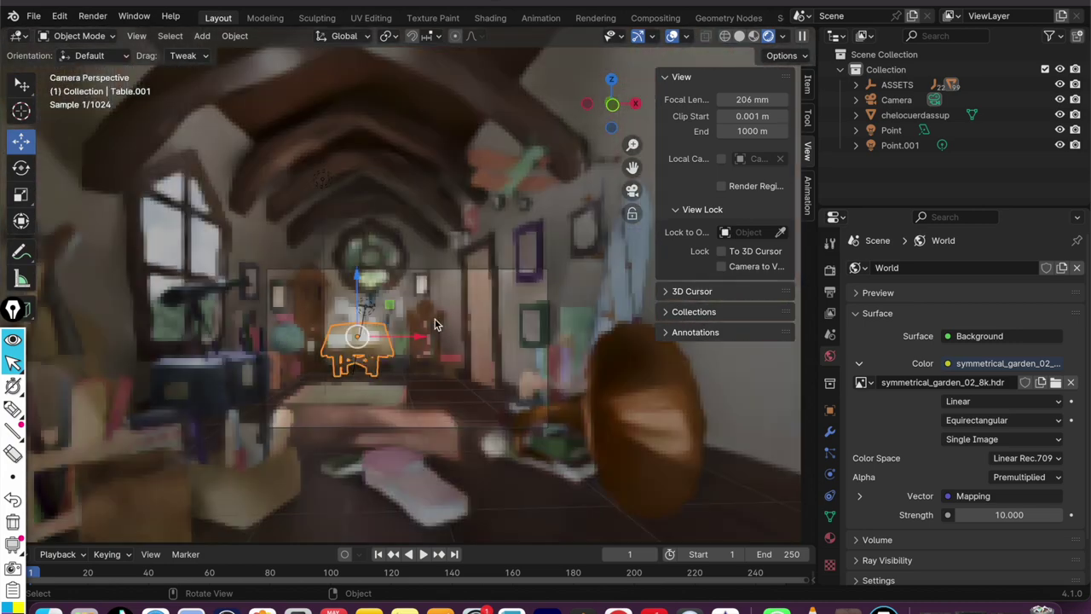
click(429, 333)
scroll(438, 339, up, 4)
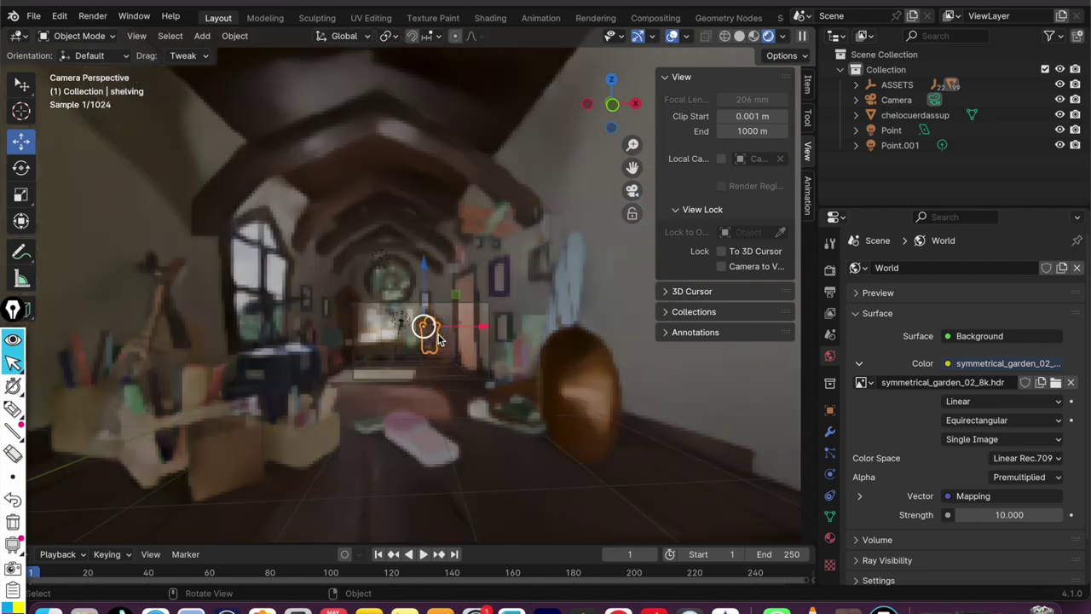
scroll(438, 338, up, 6)
scroll(389, 312, up, 3)
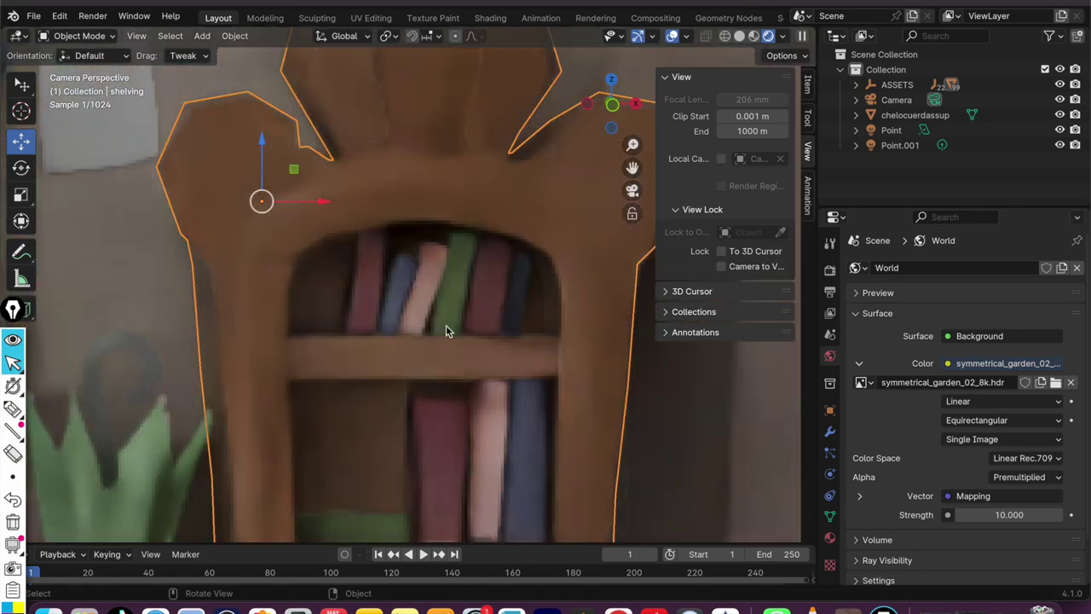